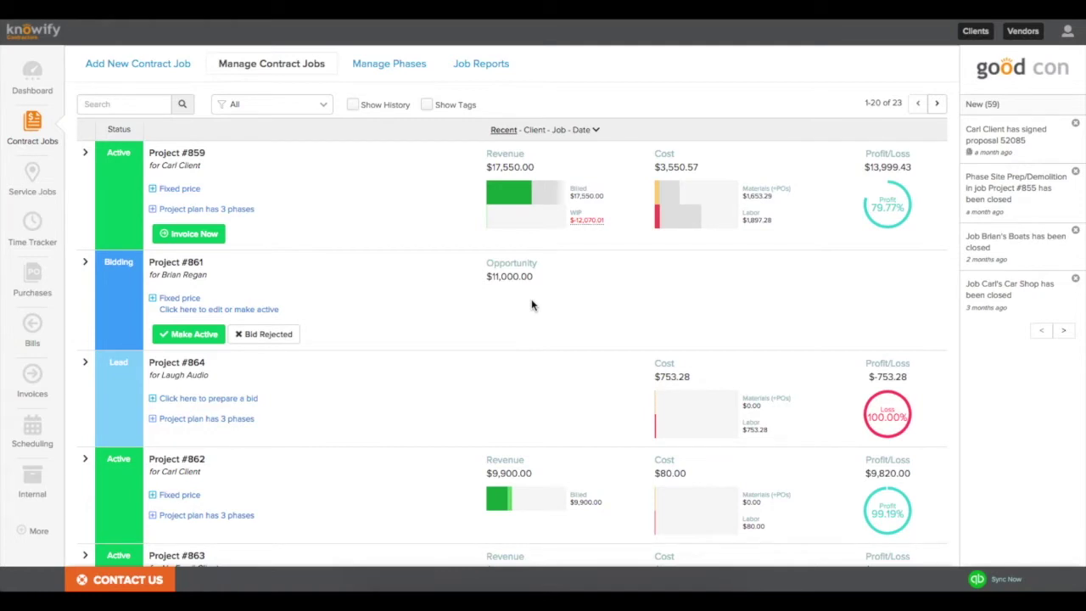
Open the QuickBooks page with the sync transactions.
click(38, 533)
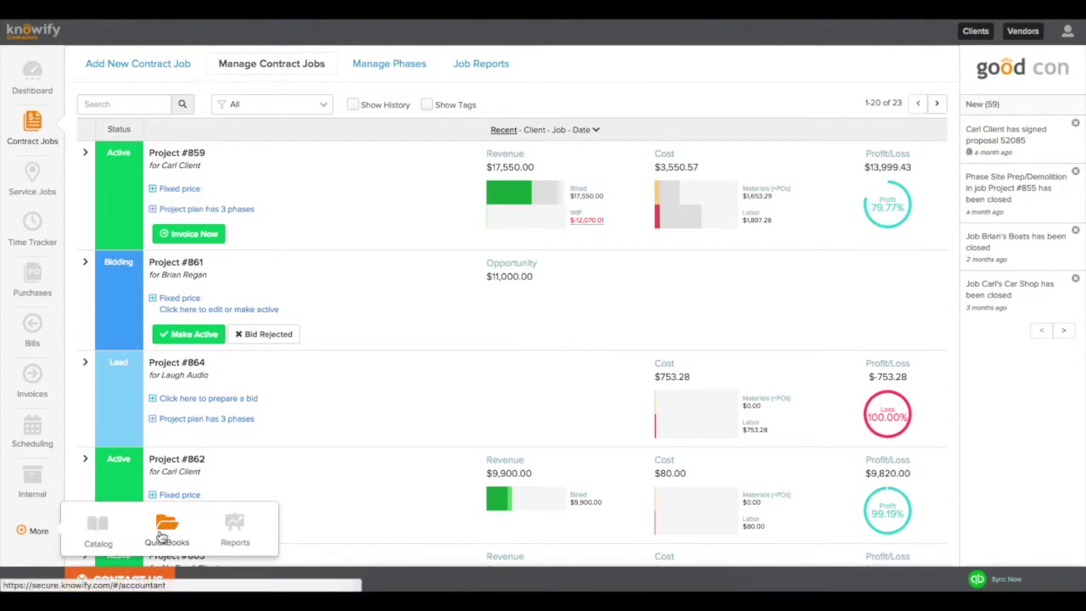
click(163, 535)
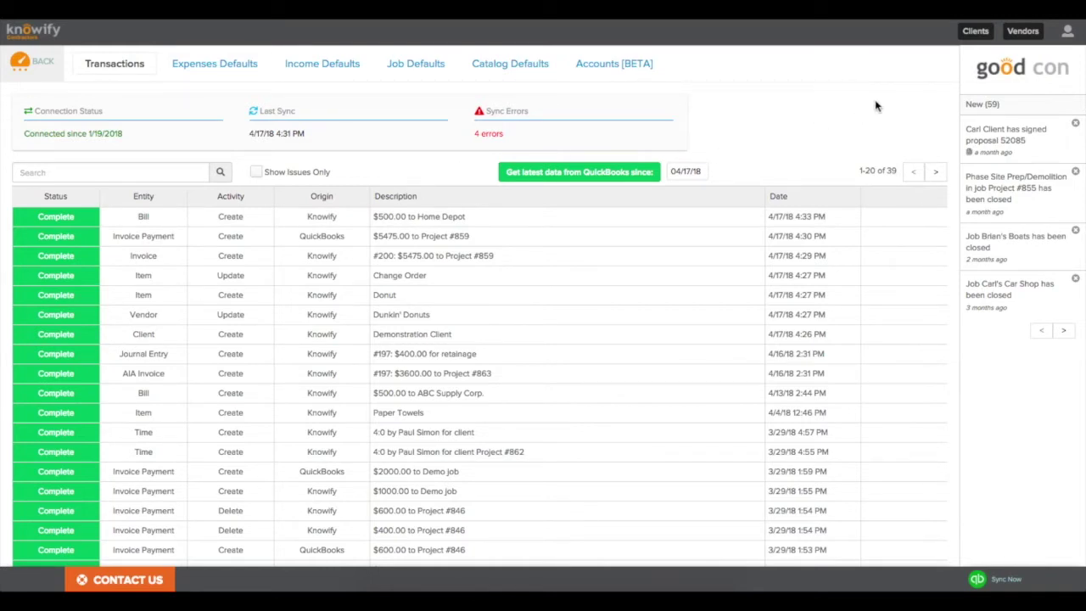
Create a new client, filling in only the client's name, and submit it.
click(977, 31)
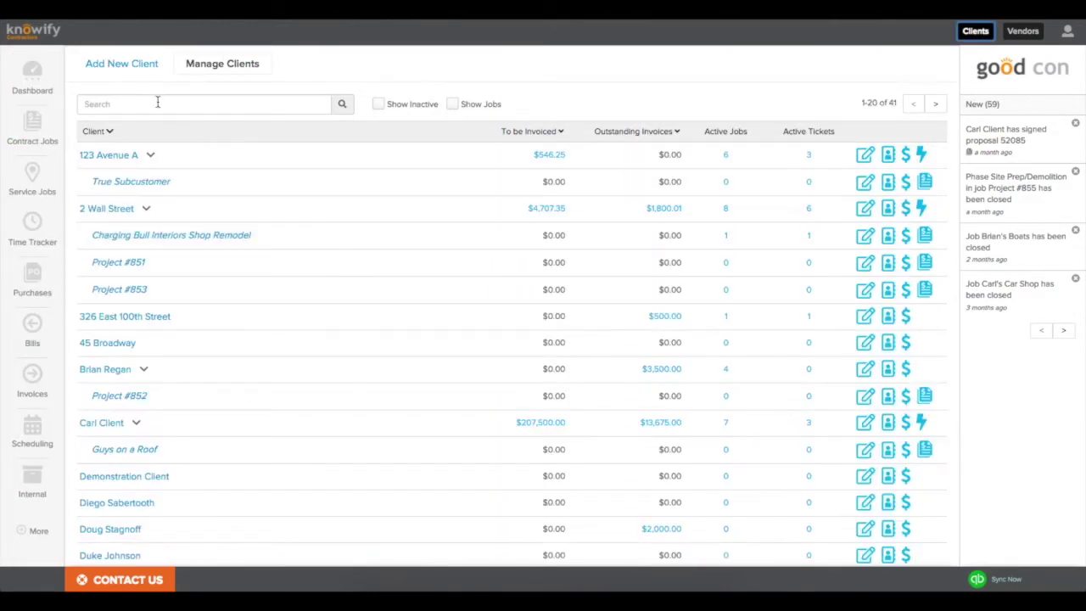
click(139, 68)
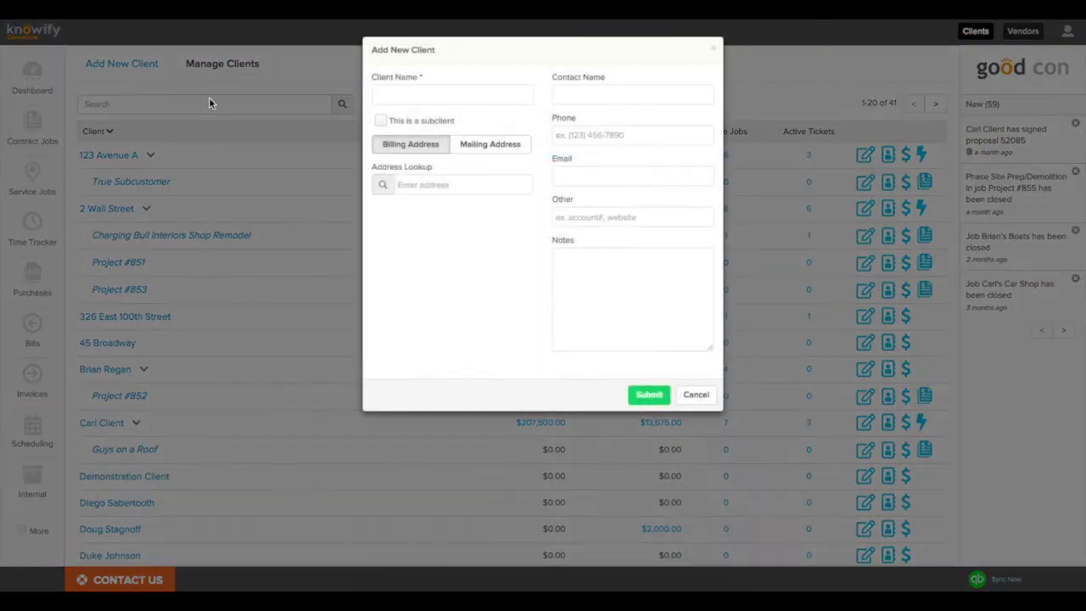
click(391, 93)
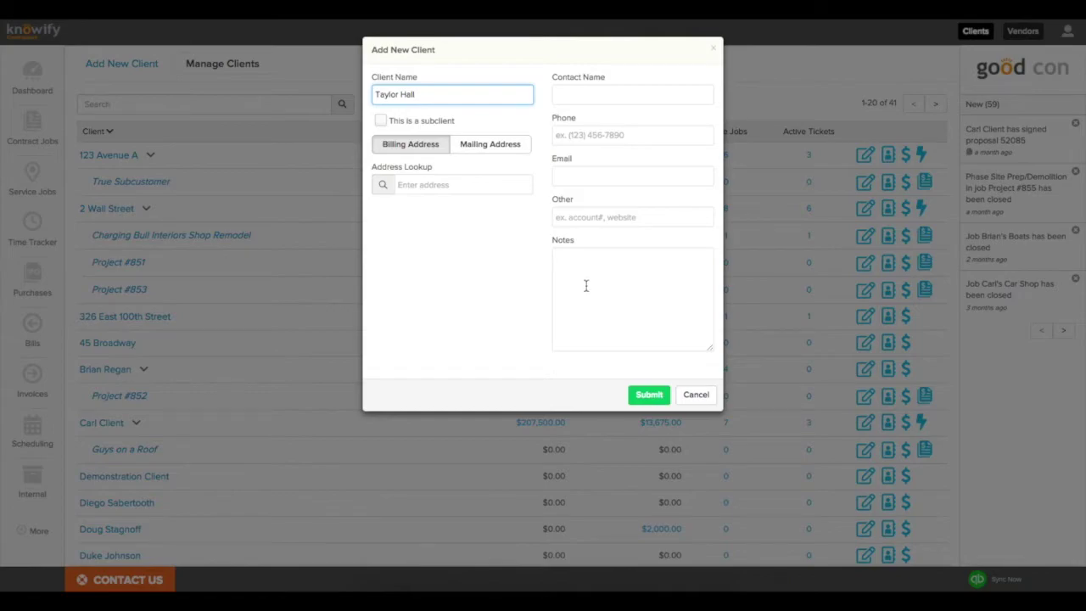
click(649, 396)
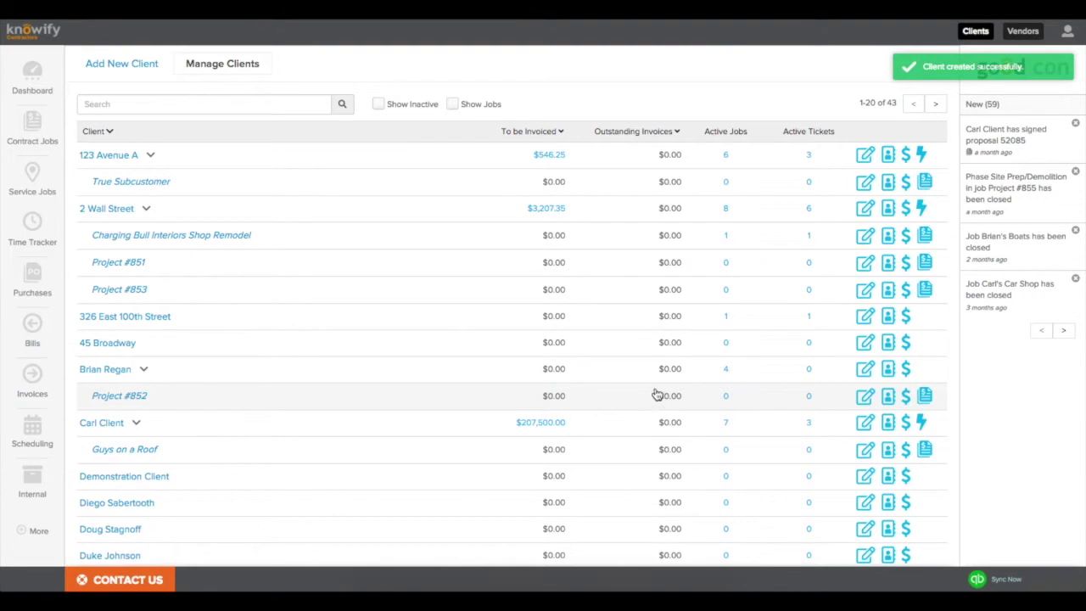
Edit the e-mail domain of the subcontractor vendor listed just below Home Depot and save the vendor details.
click(1023, 31)
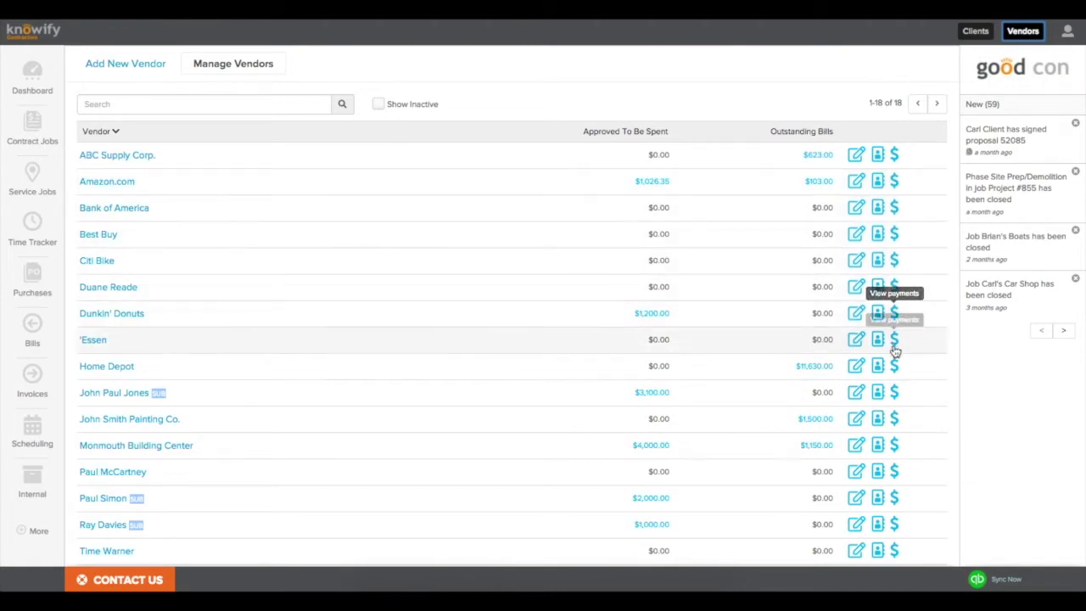
click(857, 394)
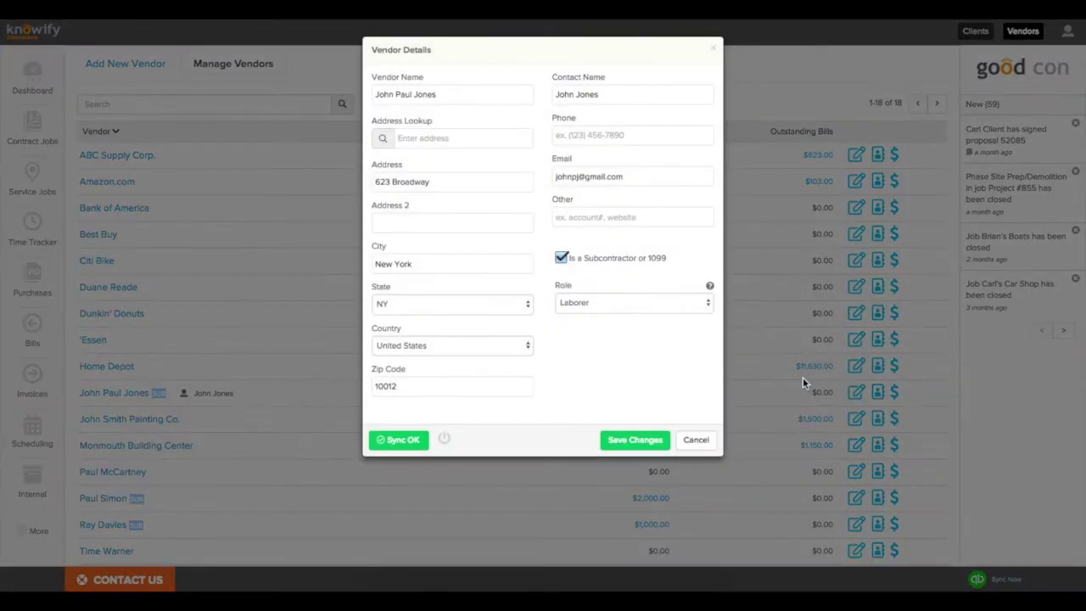
double_click(592, 178)
text(hotm)
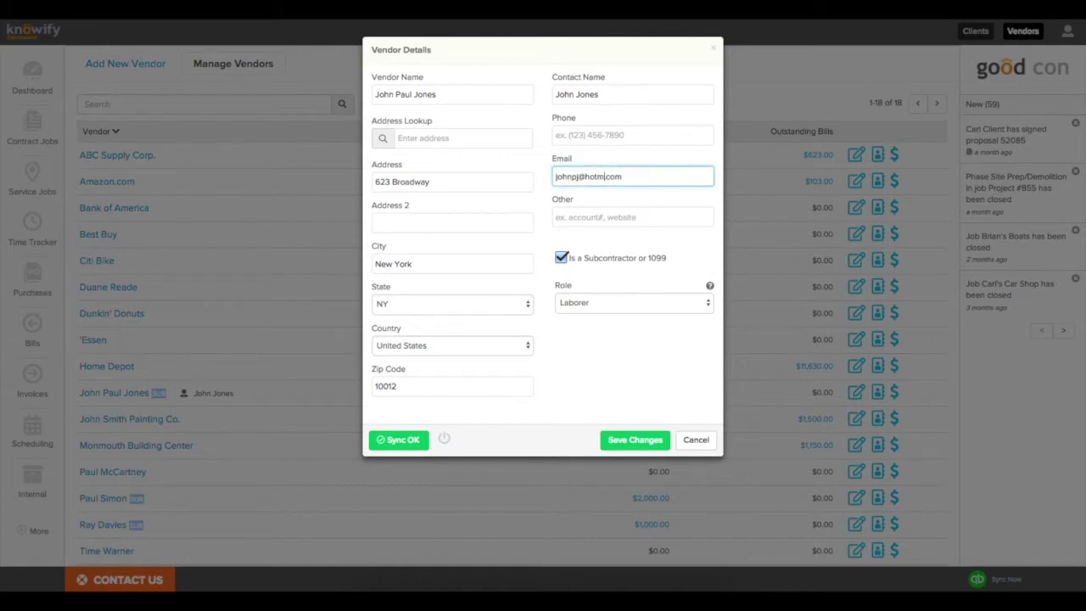
click(618, 437)
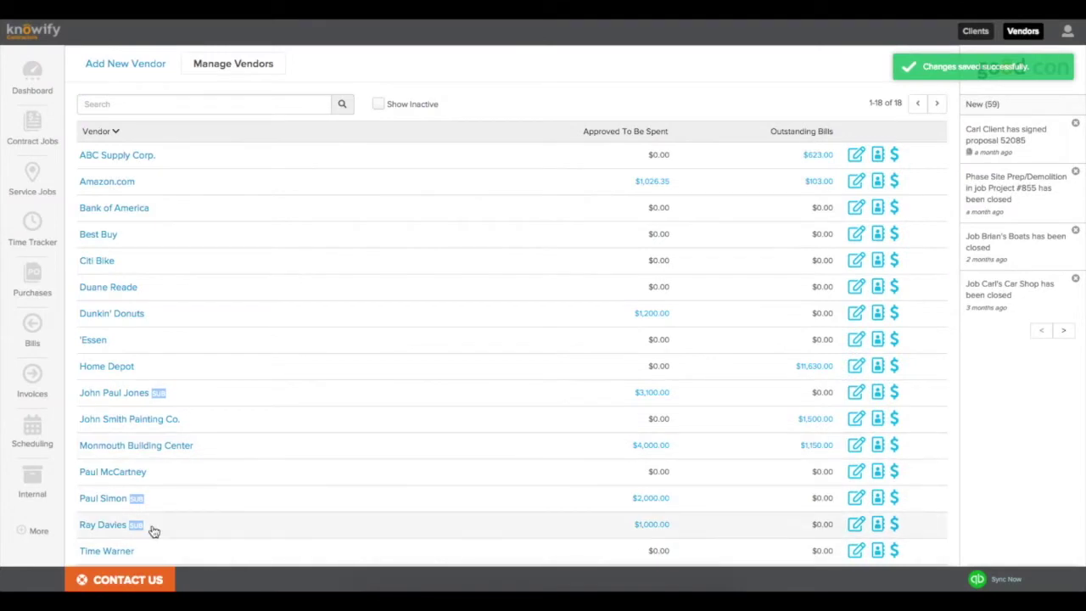
Open the QuickBooks transactions again to check the client and vendor sync.
click(39, 536)
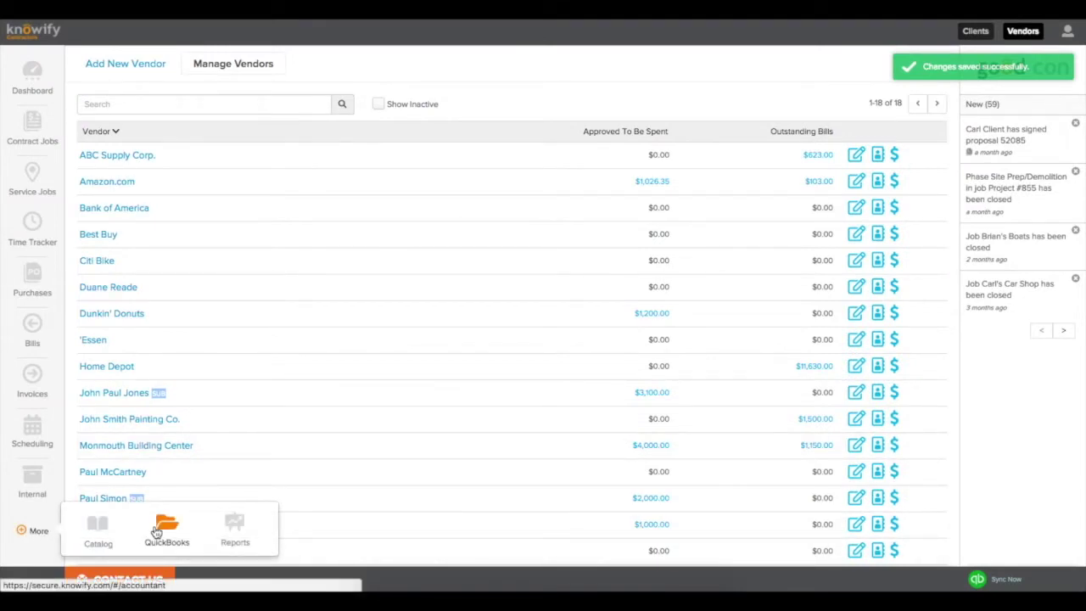
click(156, 533)
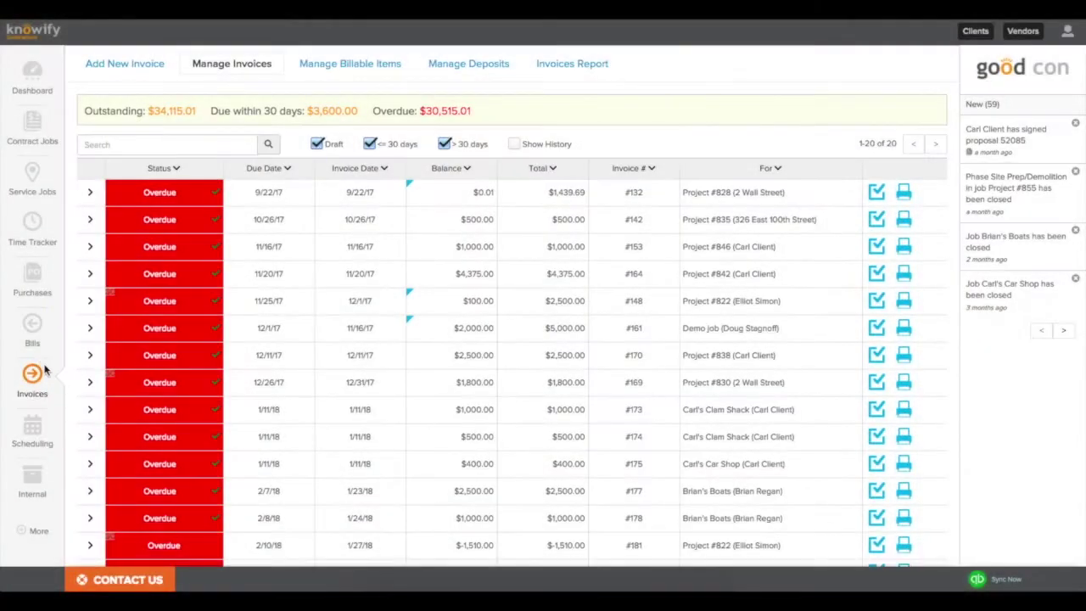
Start a new invoice for the job Project #859.
click(141, 68)
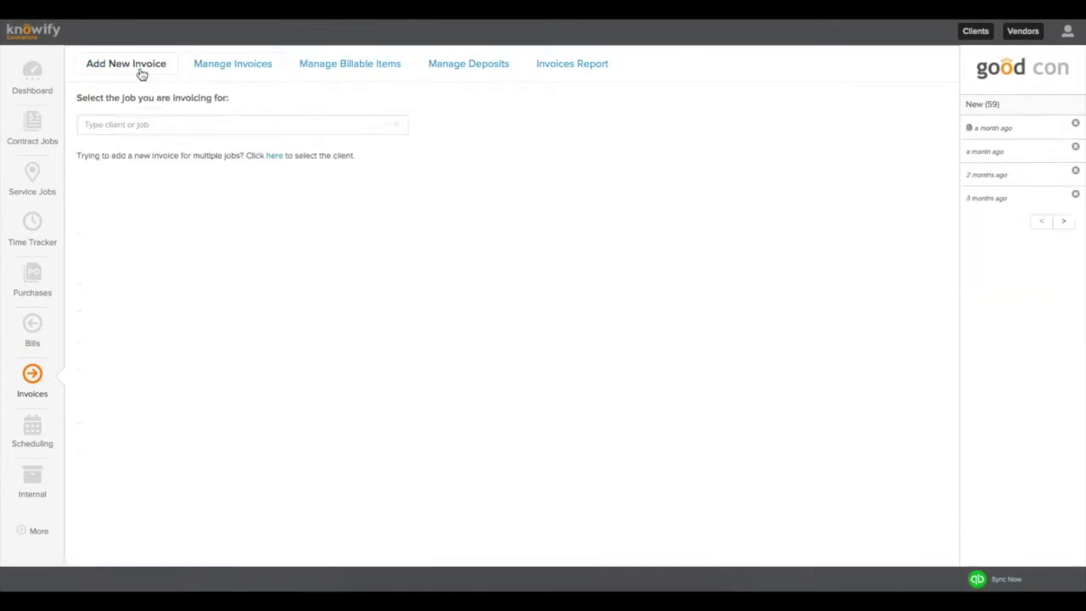
click(144, 124)
text(B)
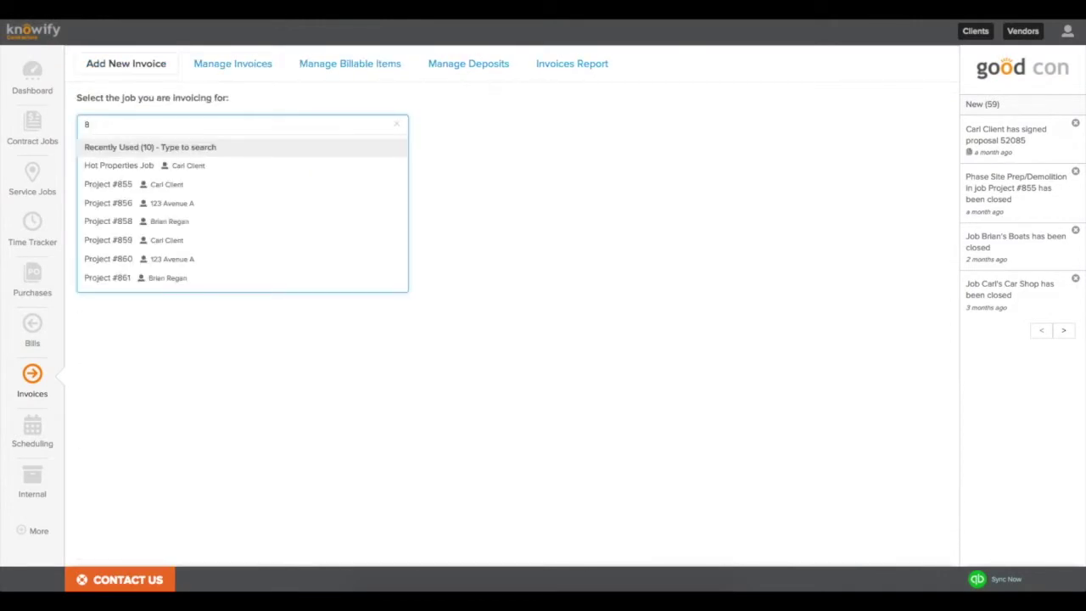
text(59)
click(141, 150)
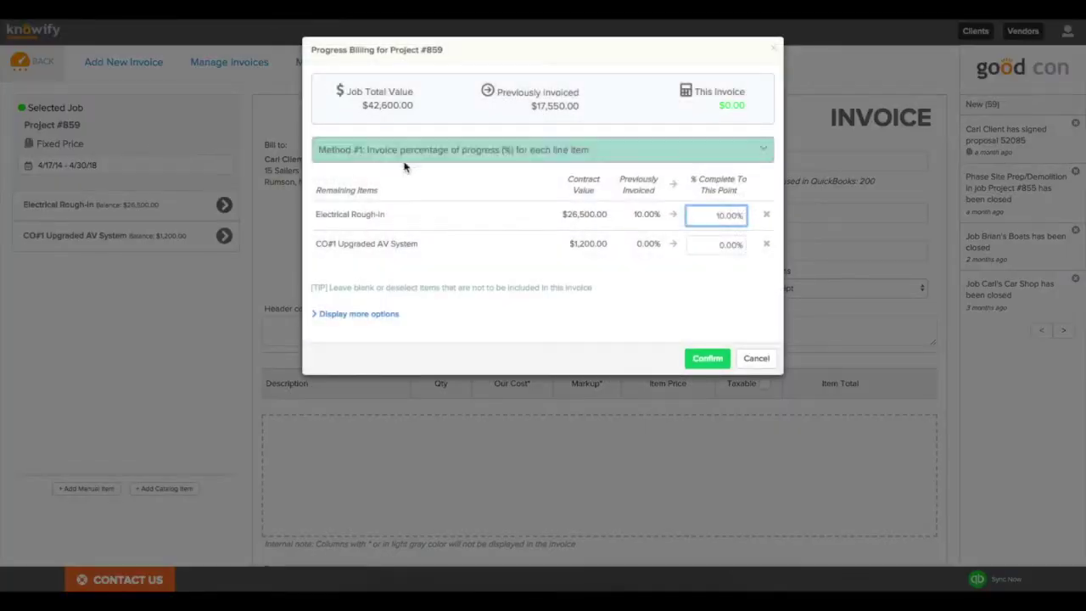
Bill Electrical Rough-In and CO#1 Upgraded AV System at 100% complete and confirm the progress billing.
click(671, 215)
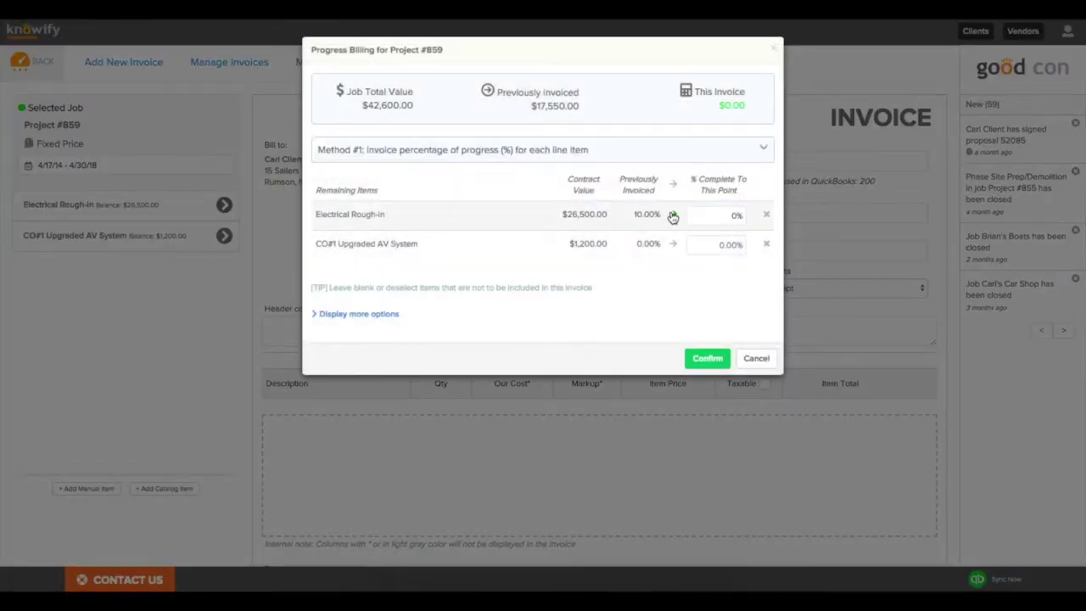
click(674, 246)
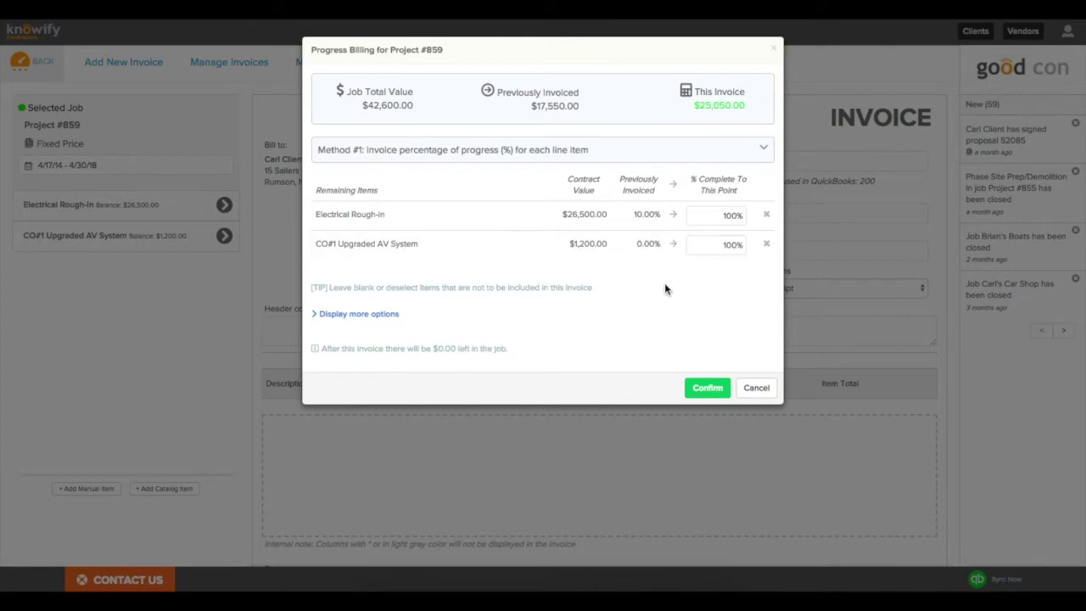
click(713, 392)
Verify and finalize the invoice with Send to QuickBooks enabled.
scroll(711, 399, down, 3)
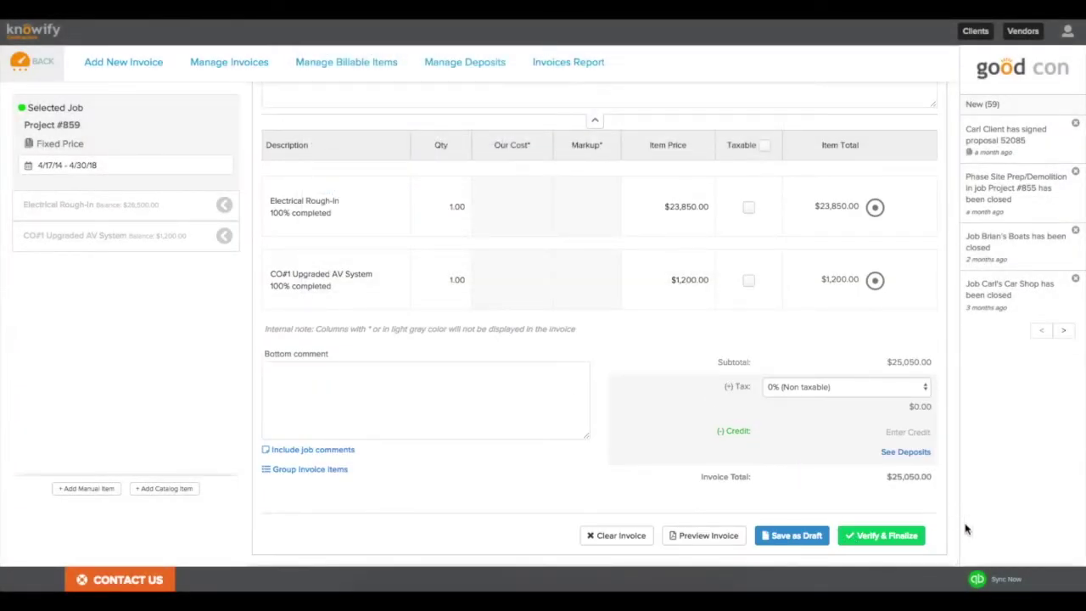
click(895, 541)
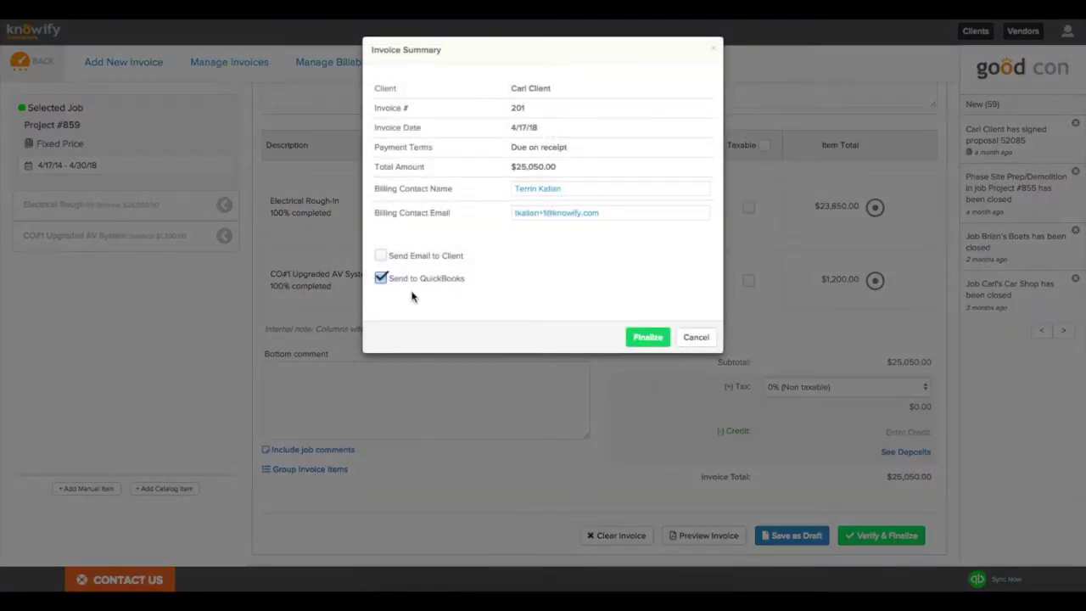
click(381, 278)
click(381, 278)
click(638, 338)
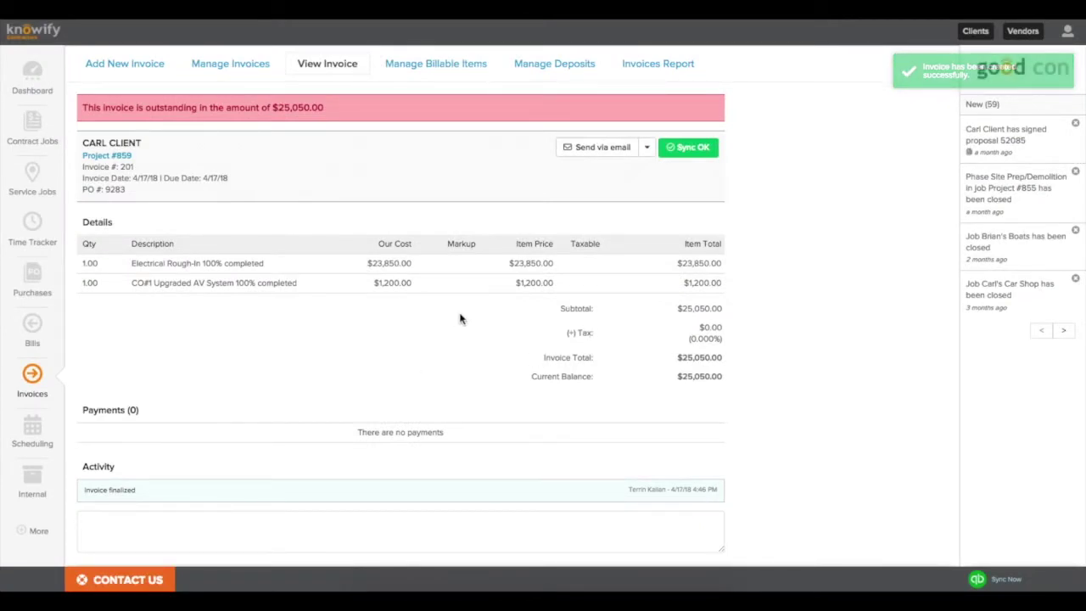
View the finalized invoice in QuickBooks and record the full $25,050.00 payment against it.
click(702, 158)
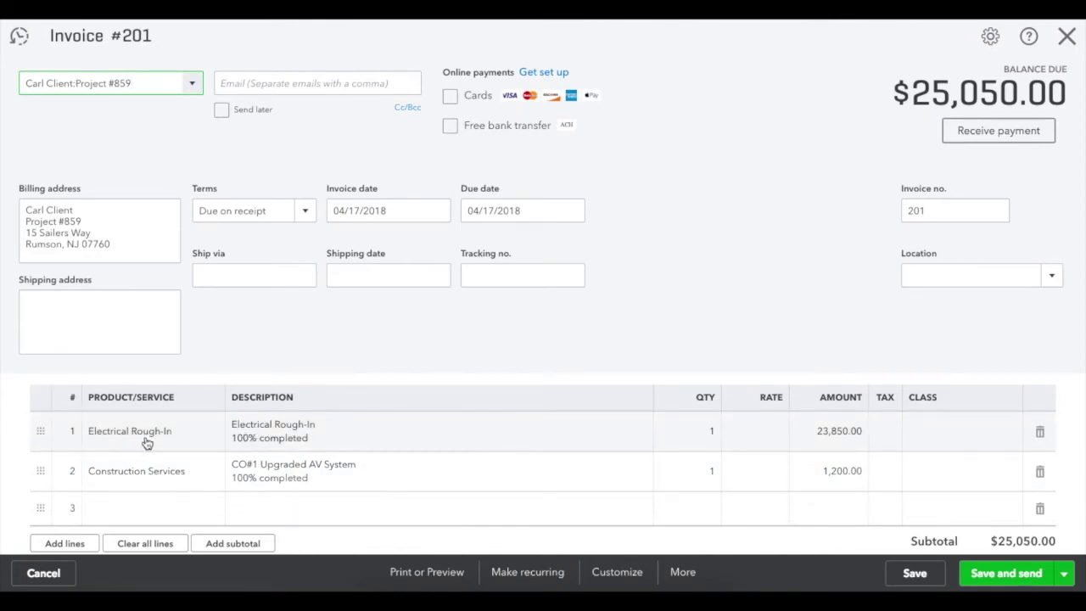
click(322, 351)
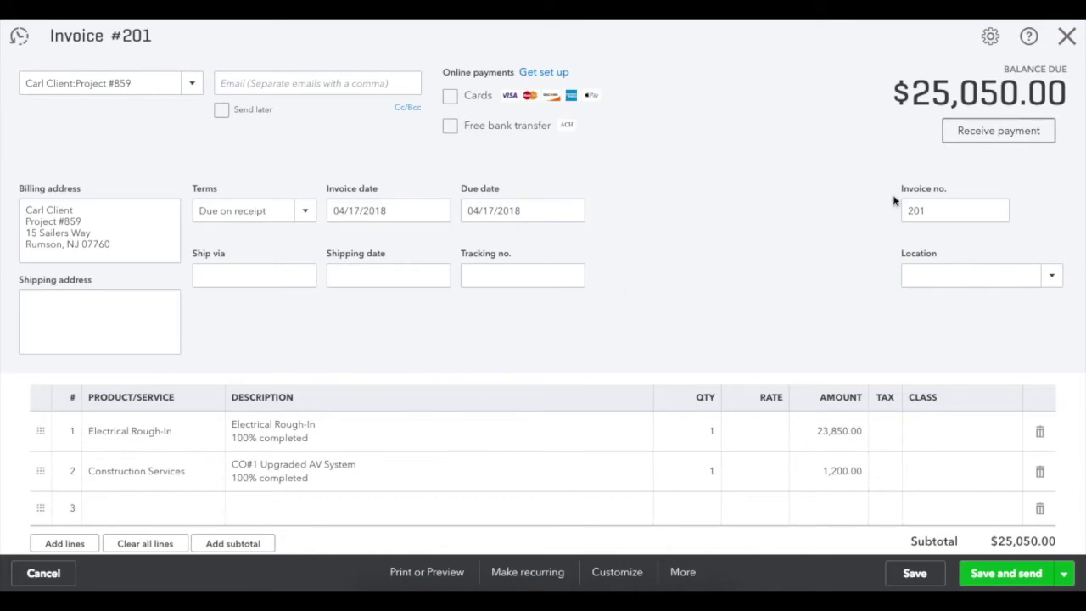
click(979, 136)
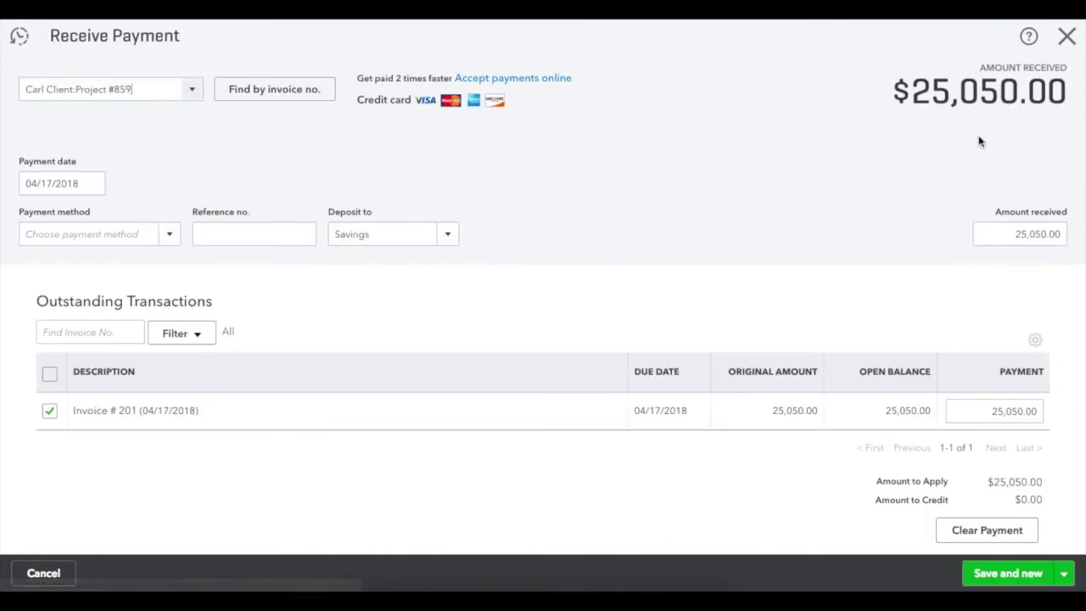
click(1008, 574)
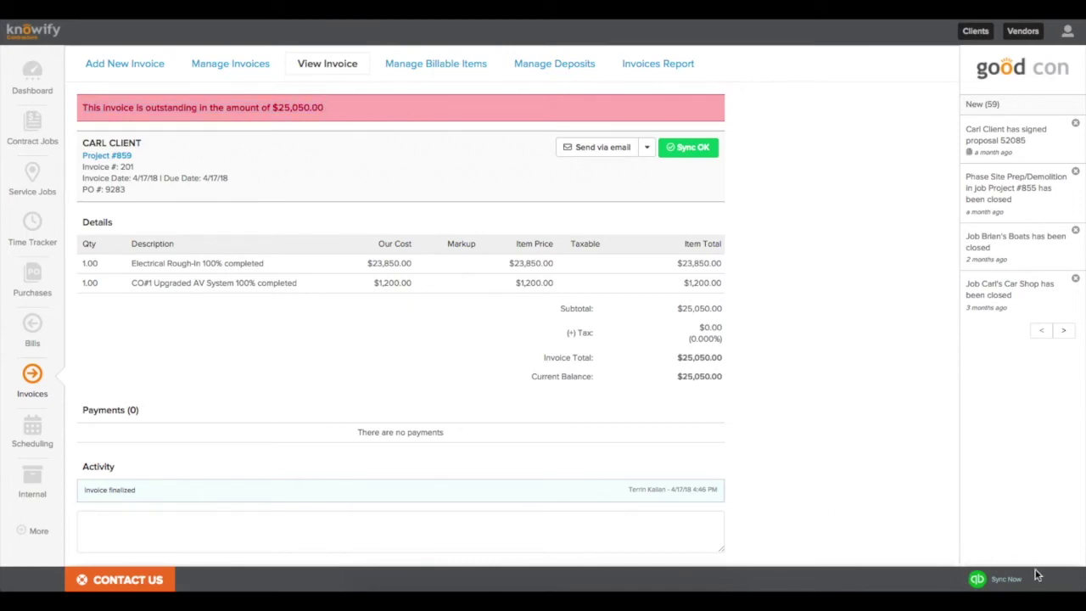
Back in Knowify, sync the latest QuickBooks data and check the invoice payment's sync status.
click(1007, 584)
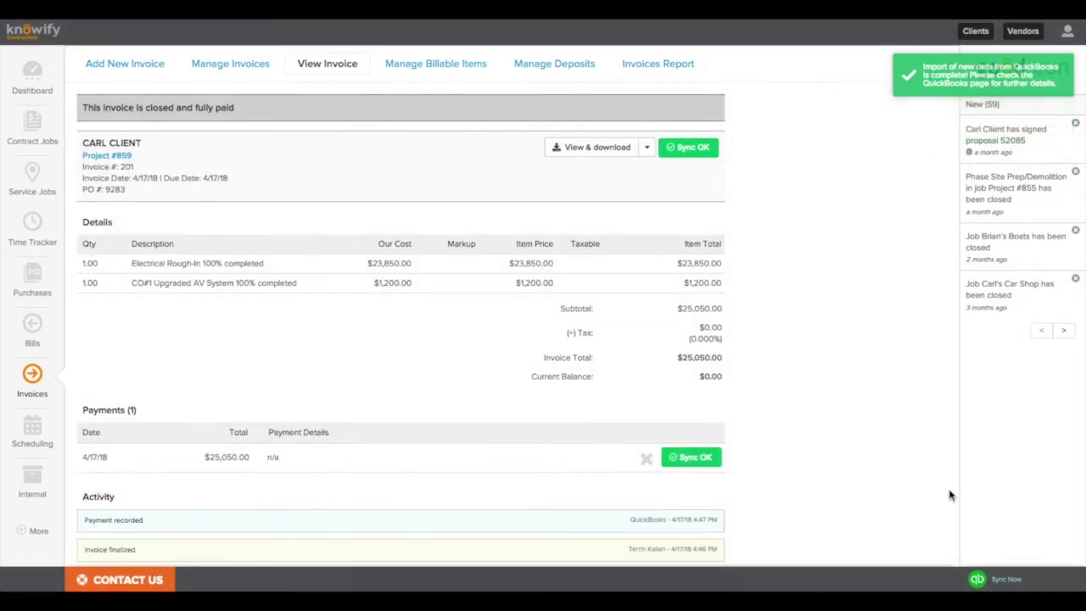
drag(82, 107, 233, 107)
click(235, 107)
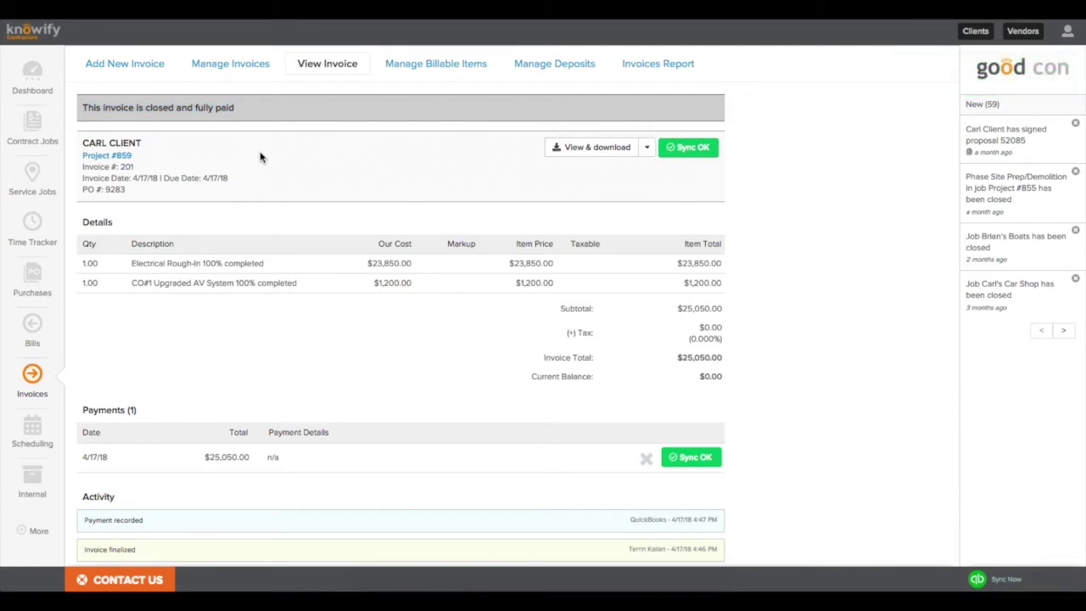
click(667, 463)
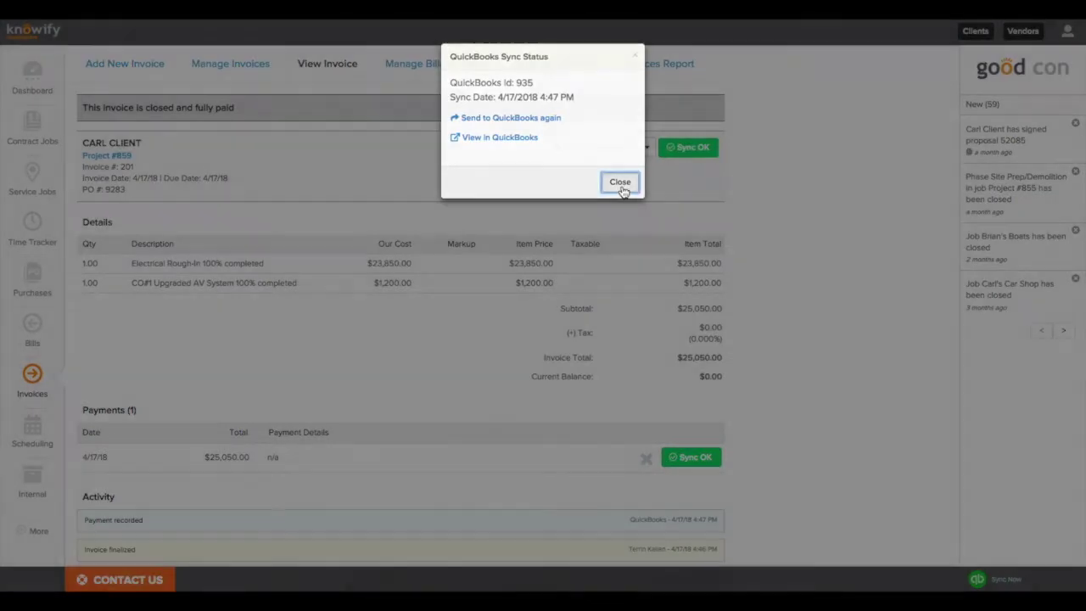
click(620, 181)
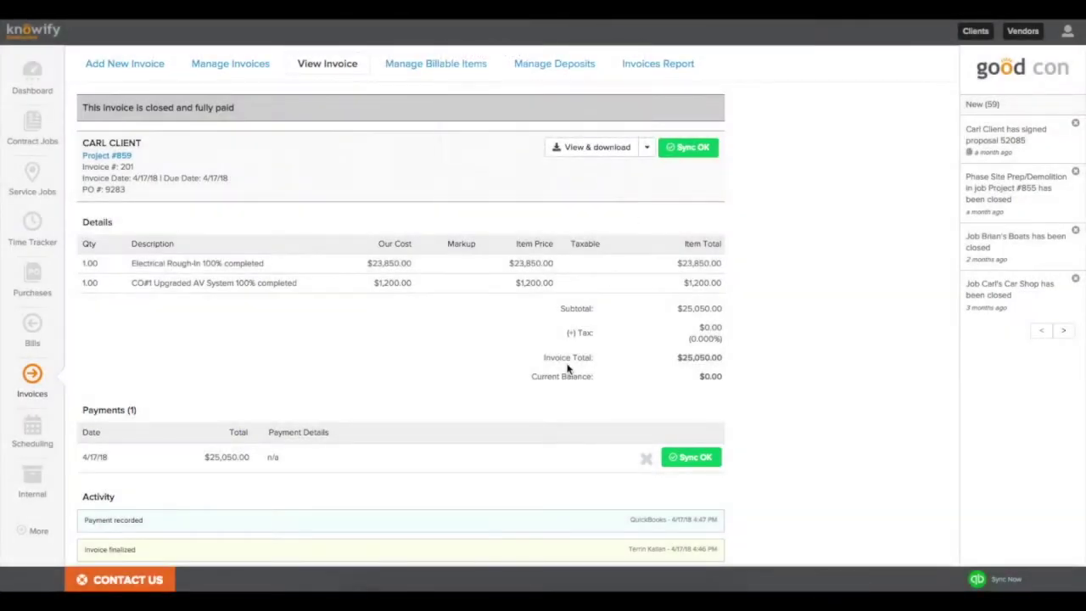
Start a new bill processed by vendor name, with Home Depot as the vendor.
click(34, 344)
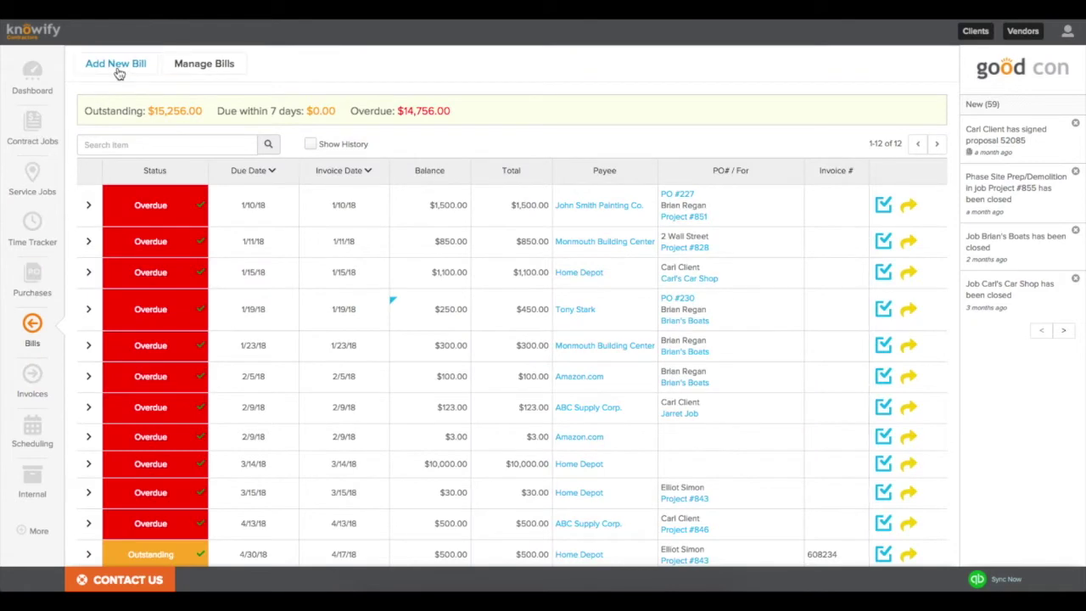
click(119, 73)
click(153, 174)
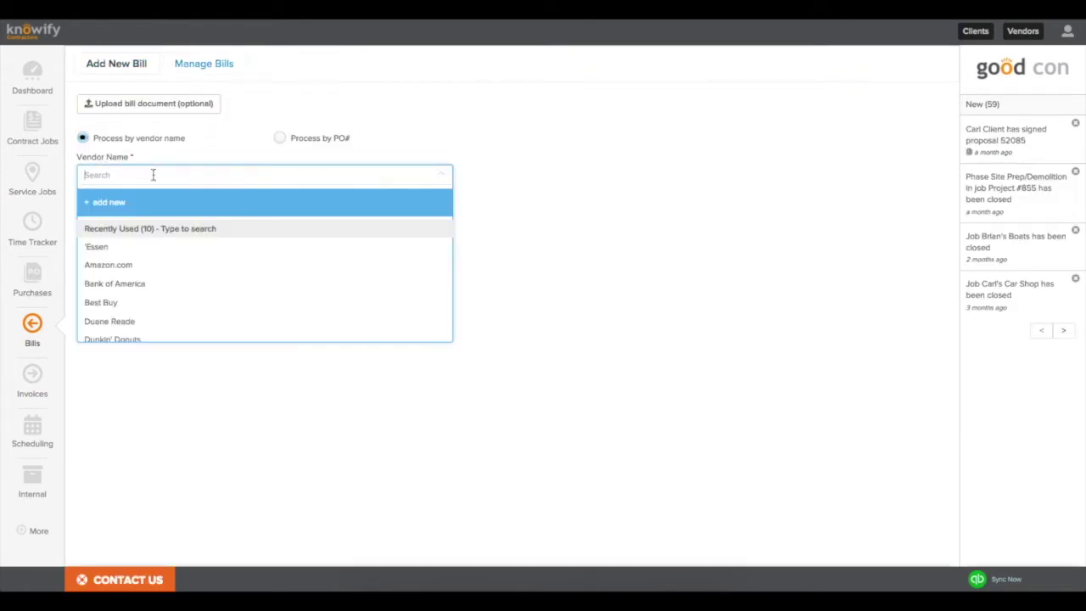
text(home d)
click(133, 226)
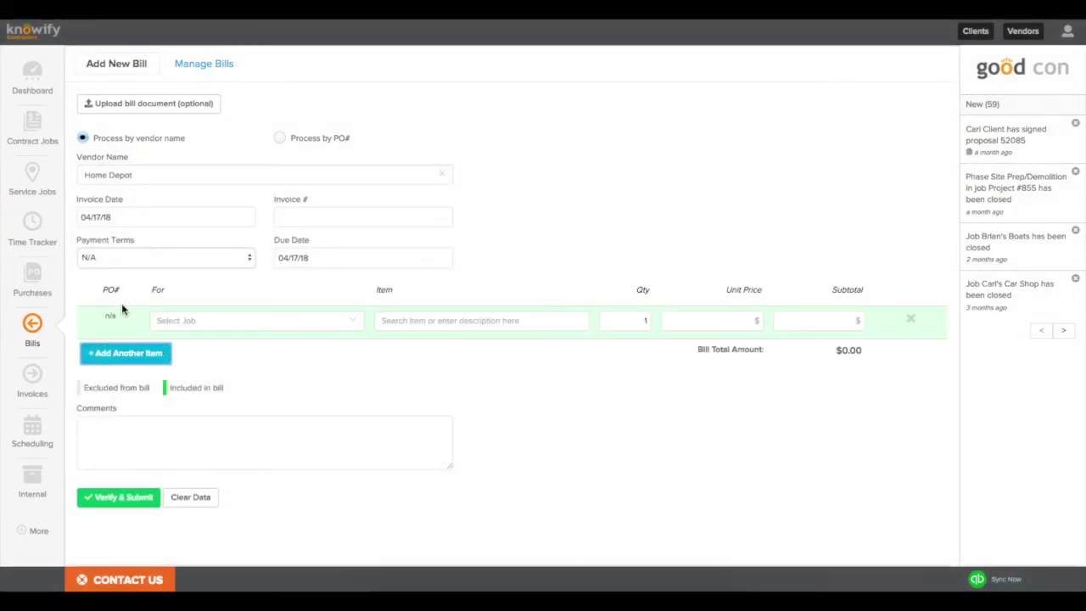
Assign the bill's line item to the Finish phase of the Hot Properties Job.
click(172, 320)
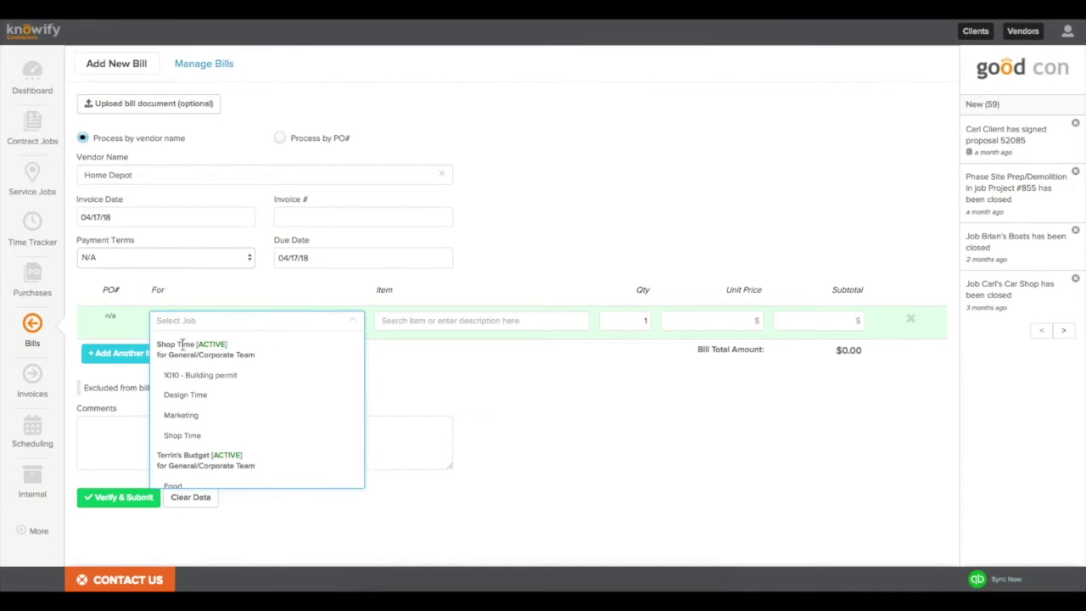
scroll(202, 430, down, 1)
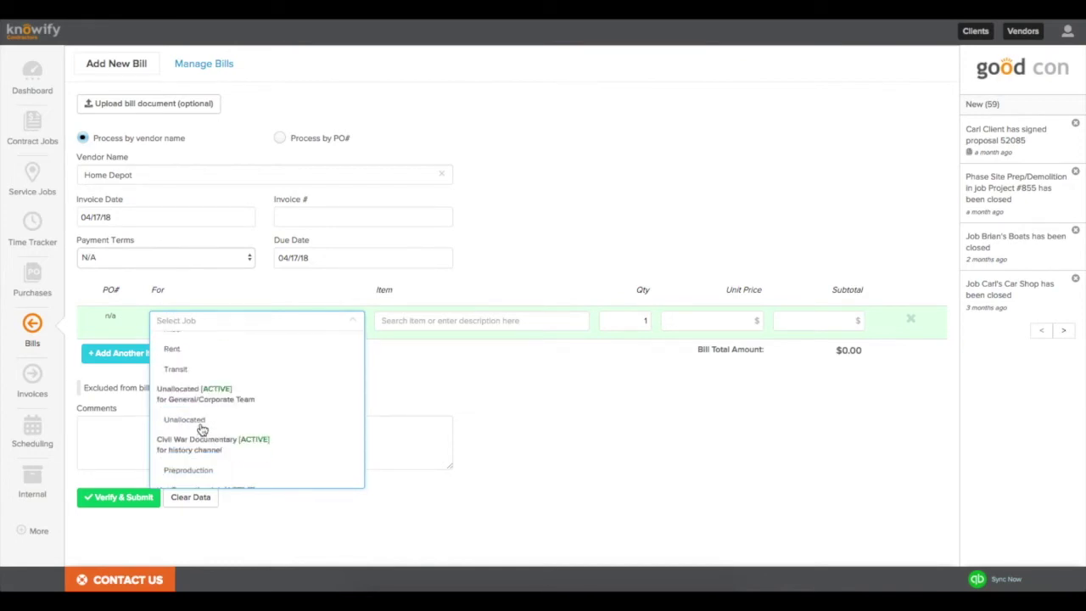
scroll(202, 429, down, 3)
click(201, 429)
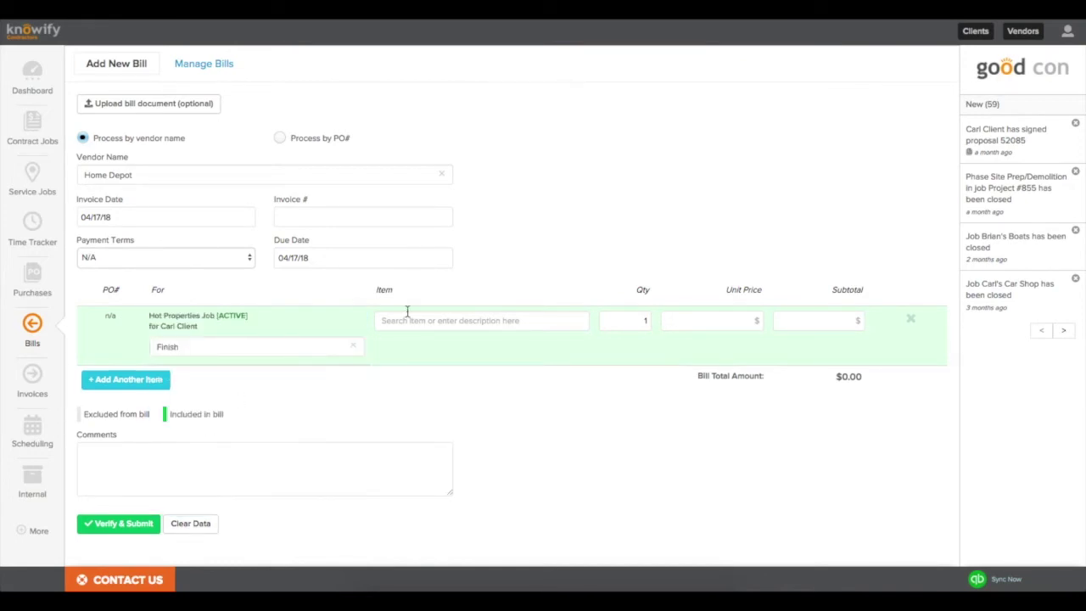
Set the first bill line's item to Lumber 2x4 8' Stud with a quantity of 100.
click(447, 320)
text(Lumb)
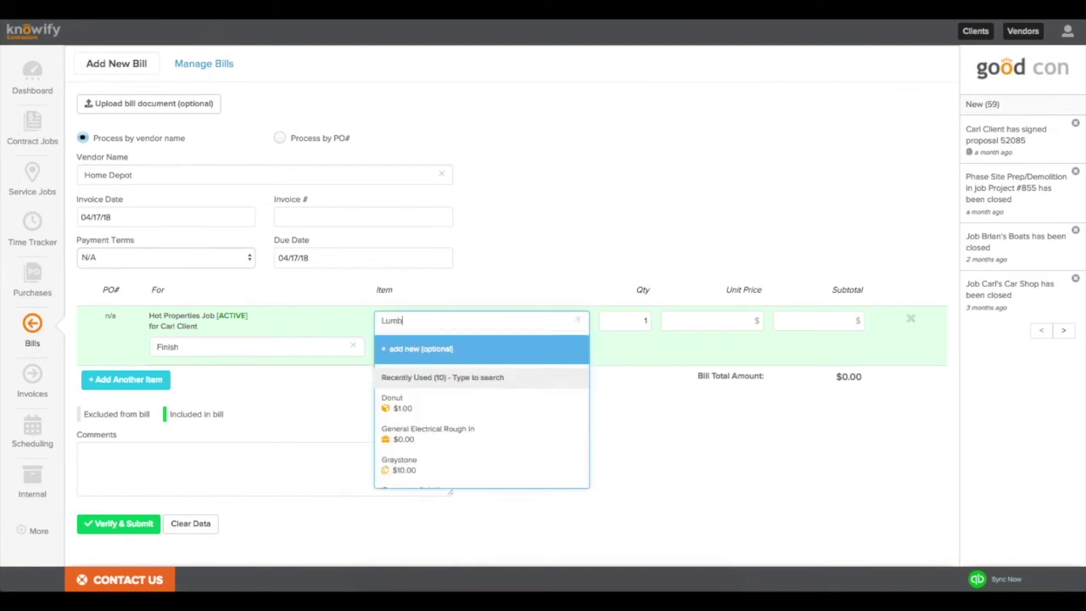
click(453, 386)
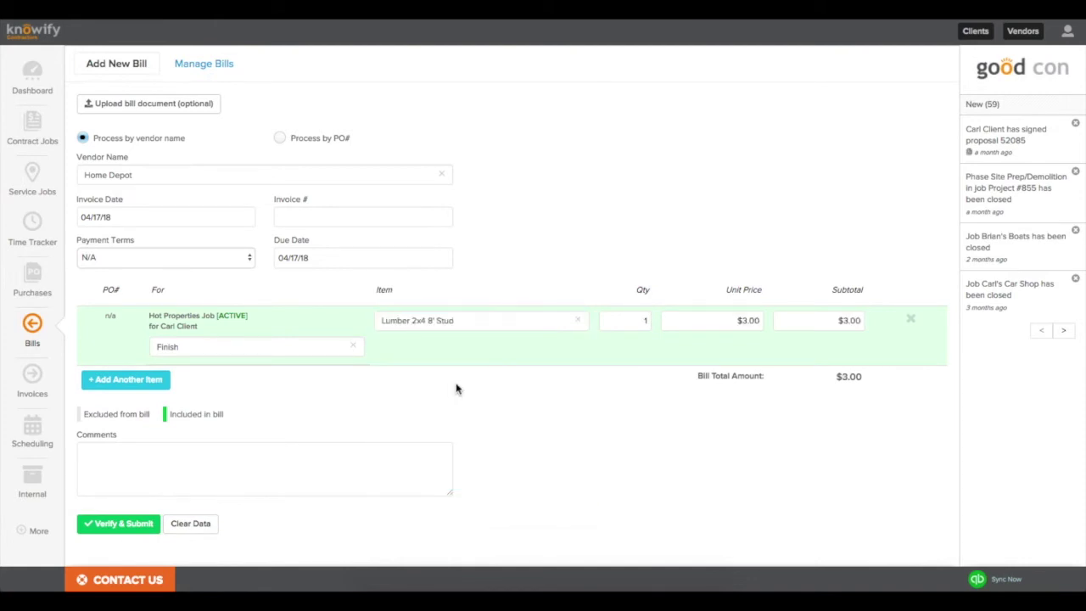
click(643, 321)
text(00)
Add a second line item to the bill and assign it to the Demo phase of the Hot Properties Job.
click(109, 380)
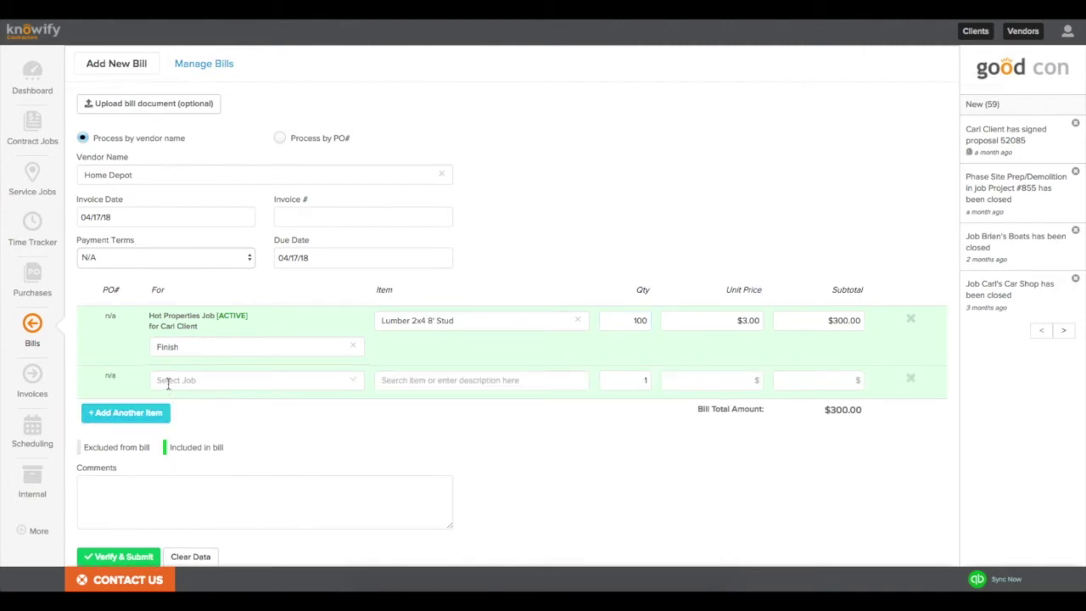
click(164, 381)
text(hot pro)
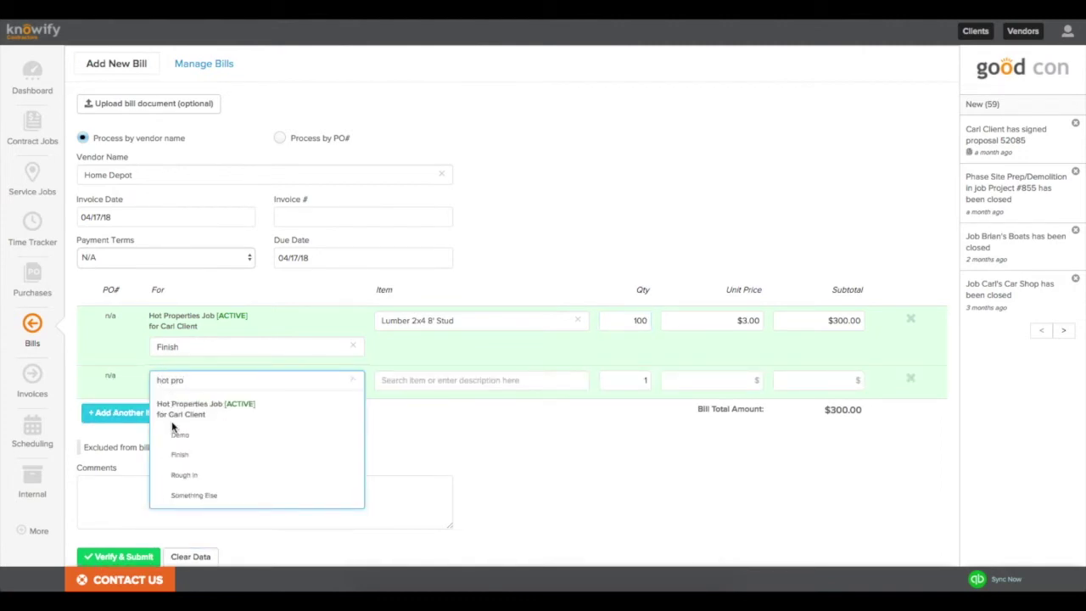
text(p)
click(179, 445)
Describe the second bill line as Excavator Rental, with quantity 200 and a unit price of $80.00.
click(382, 384)
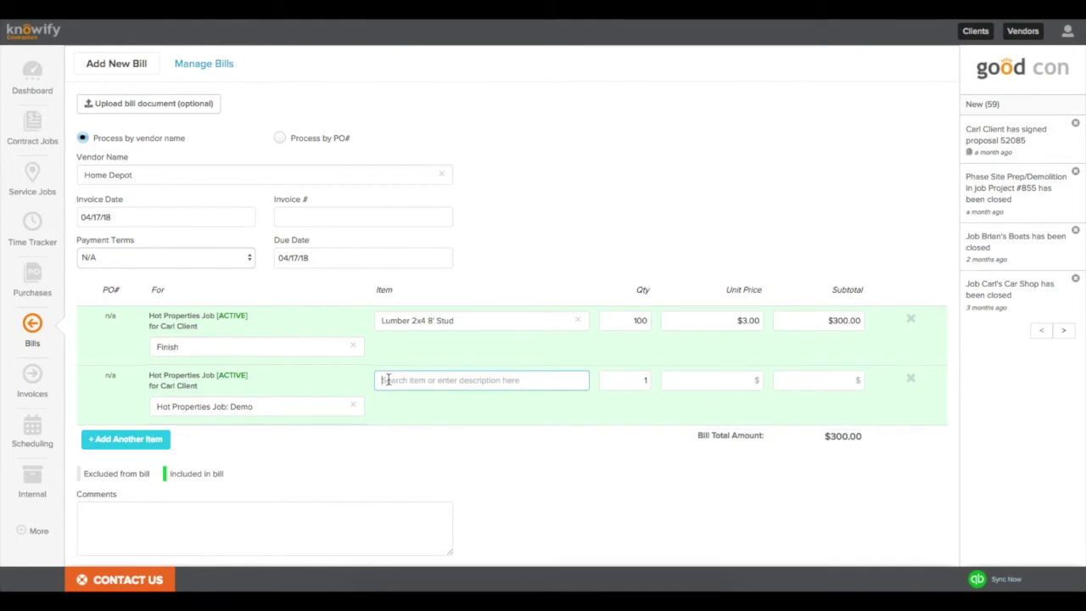
text(Excavator Rental)
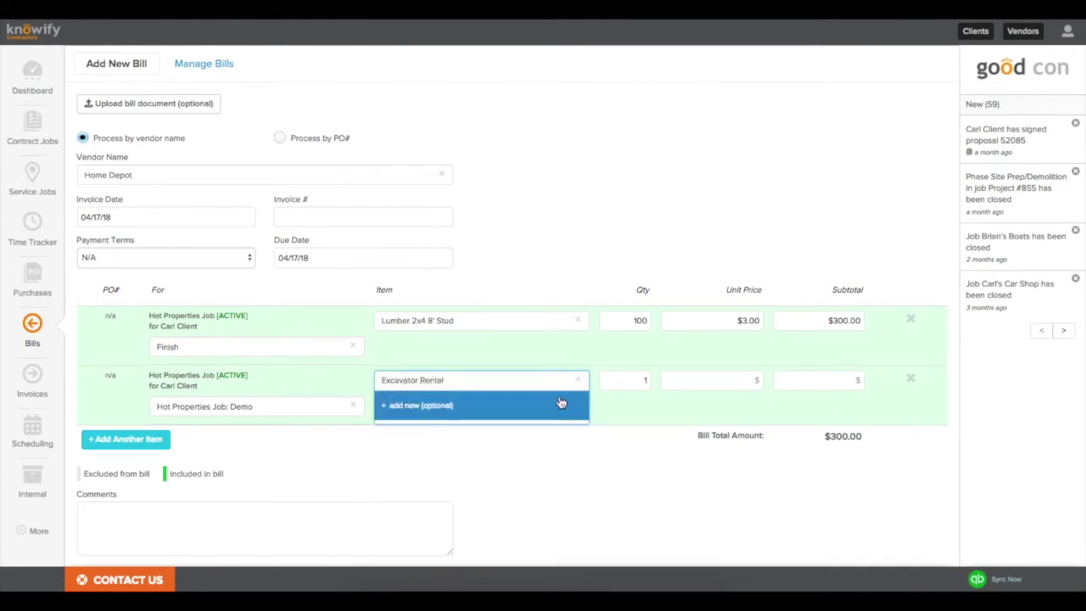
click(633, 382)
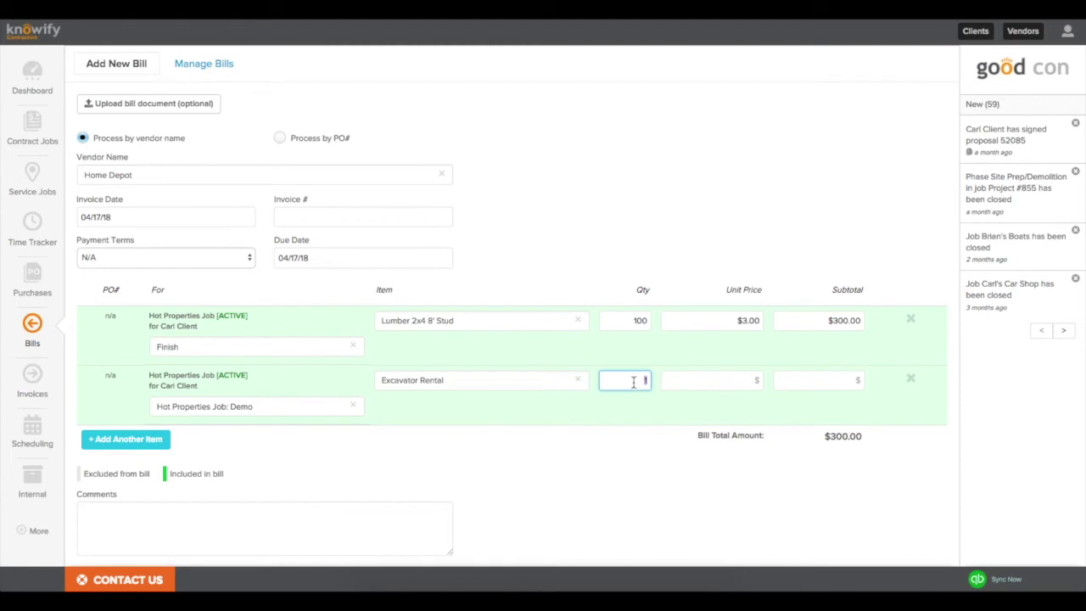
key(Tab)
text(80)
click(640, 432)
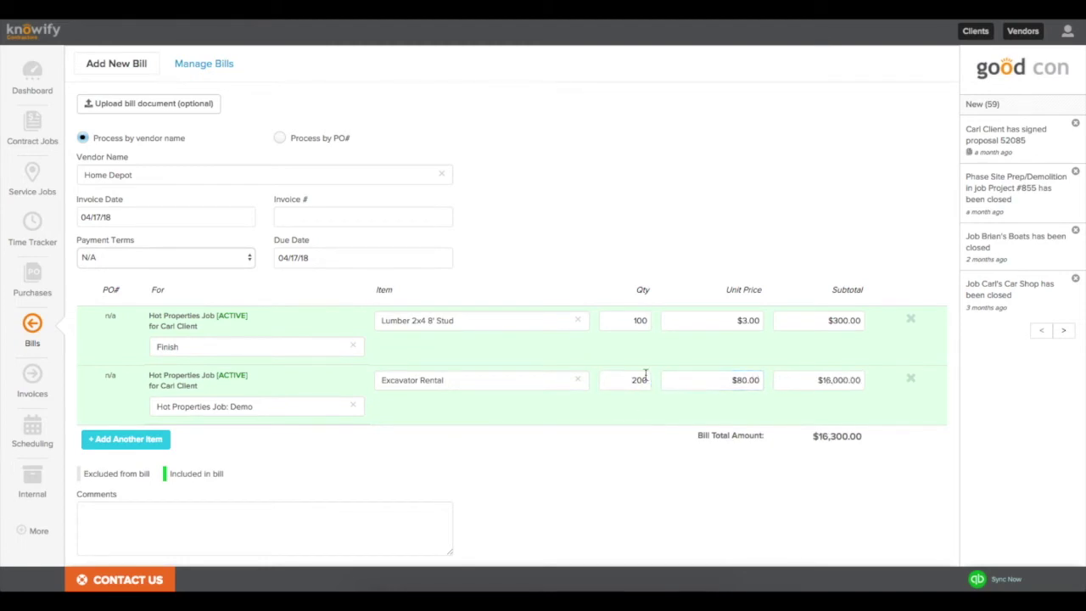
Set the bill's invoice number to 208320 and its due date to 04/30/18, keeping the payment terms at N/A.
click(393, 222)
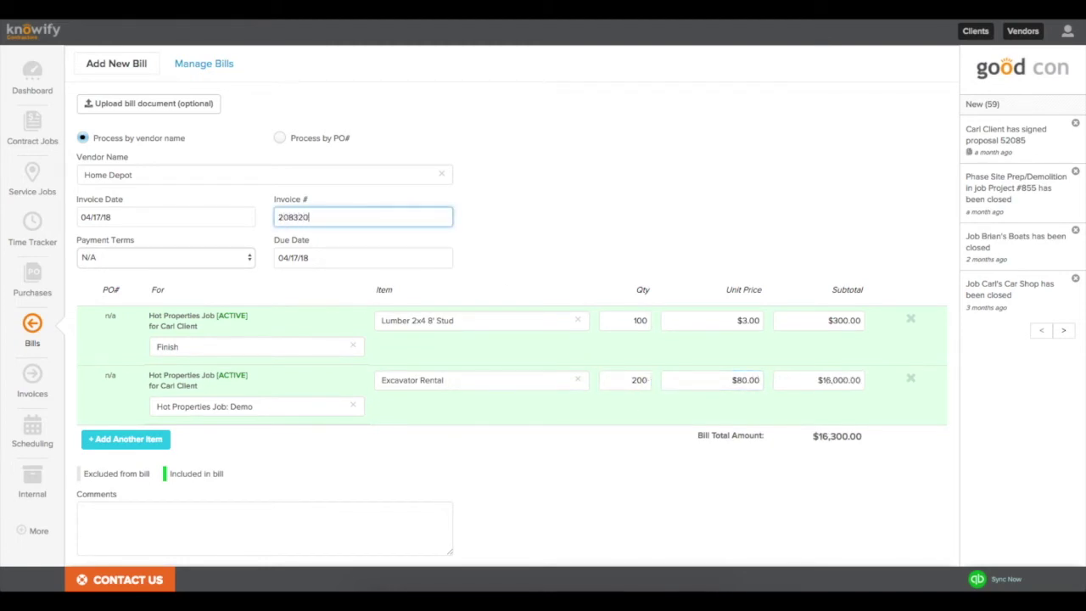
click(287, 262)
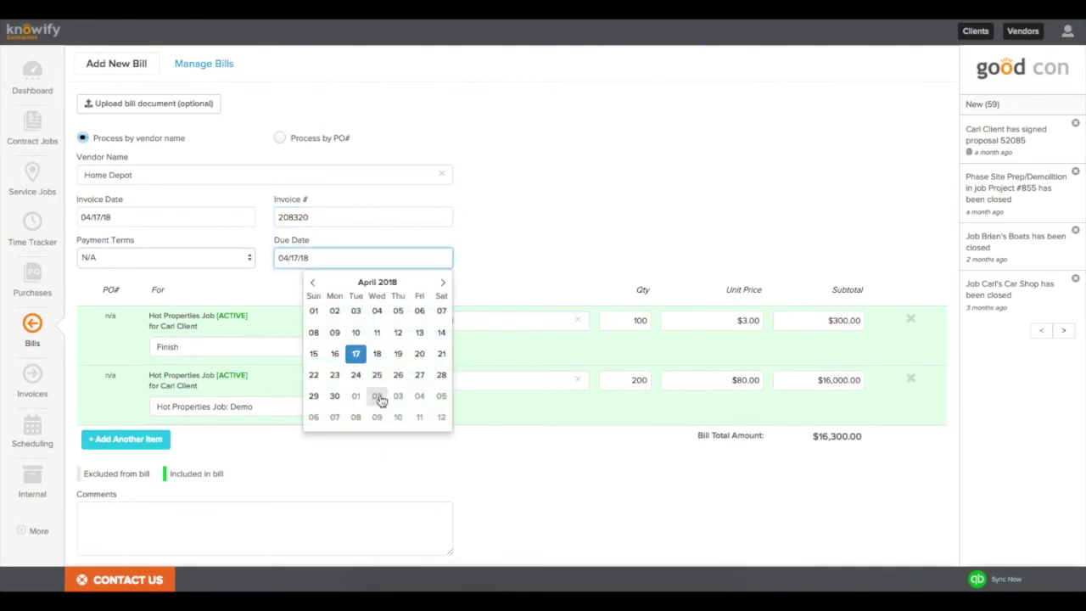
click(338, 397)
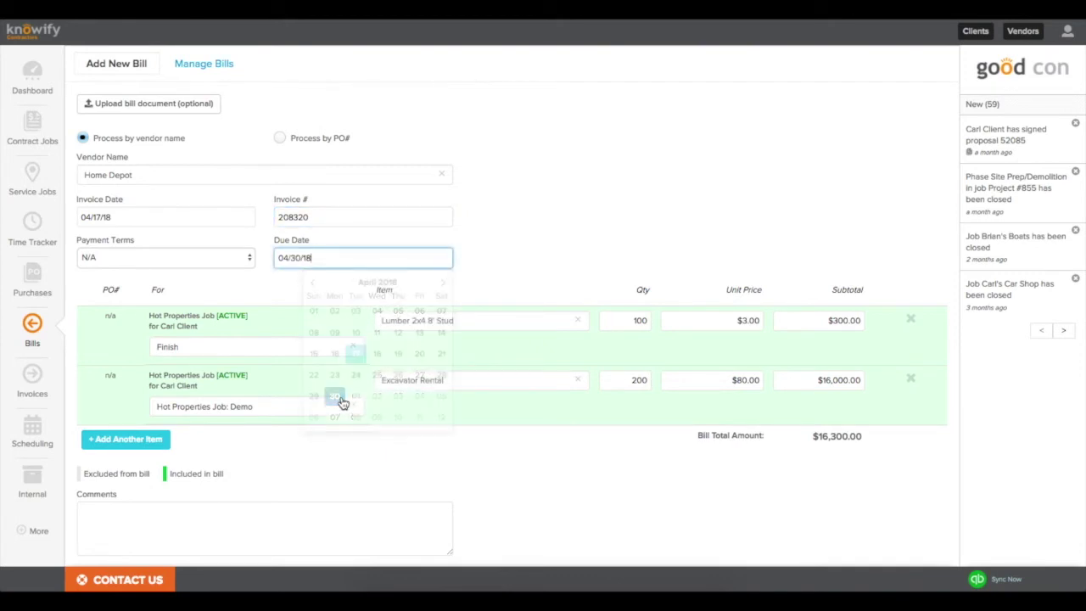
click(201, 260)
click(215, 441)
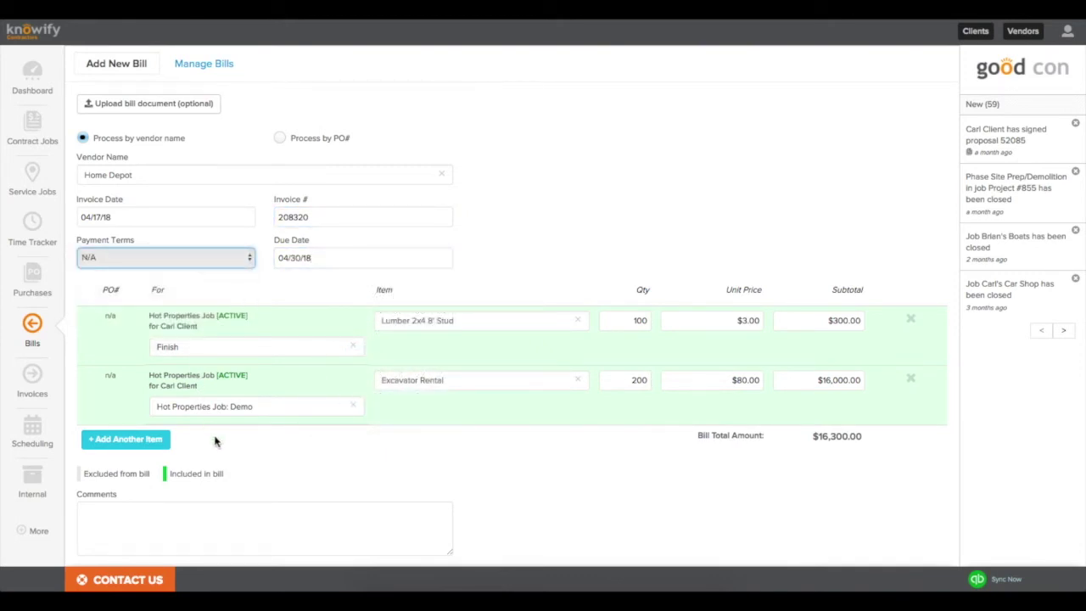
Verify and submit the Home Depot bill with sending to QuickBooks enabled.
scroll(188, 531, down, 1)
click(119, 541)
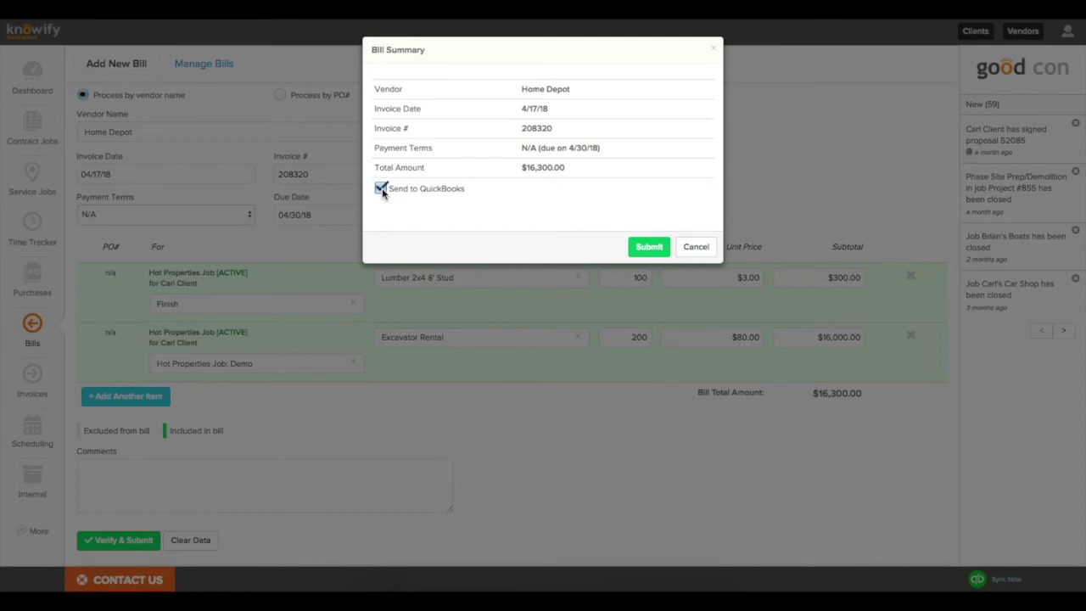
click(653, 247)
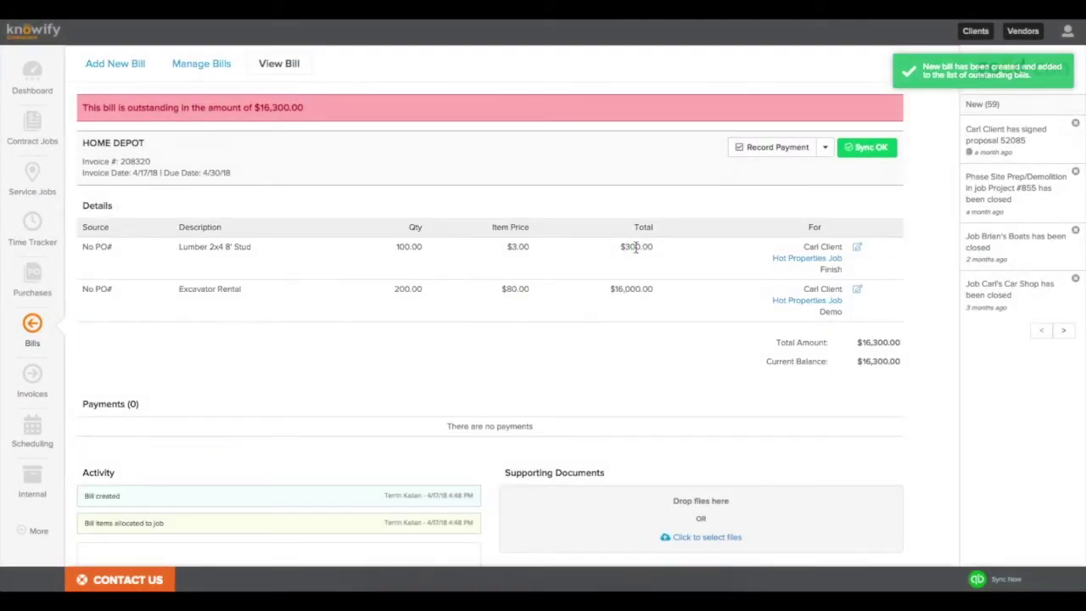
Open the synced Home Depot bill in QuickBooks and review its header and item details.
click(864, 151)
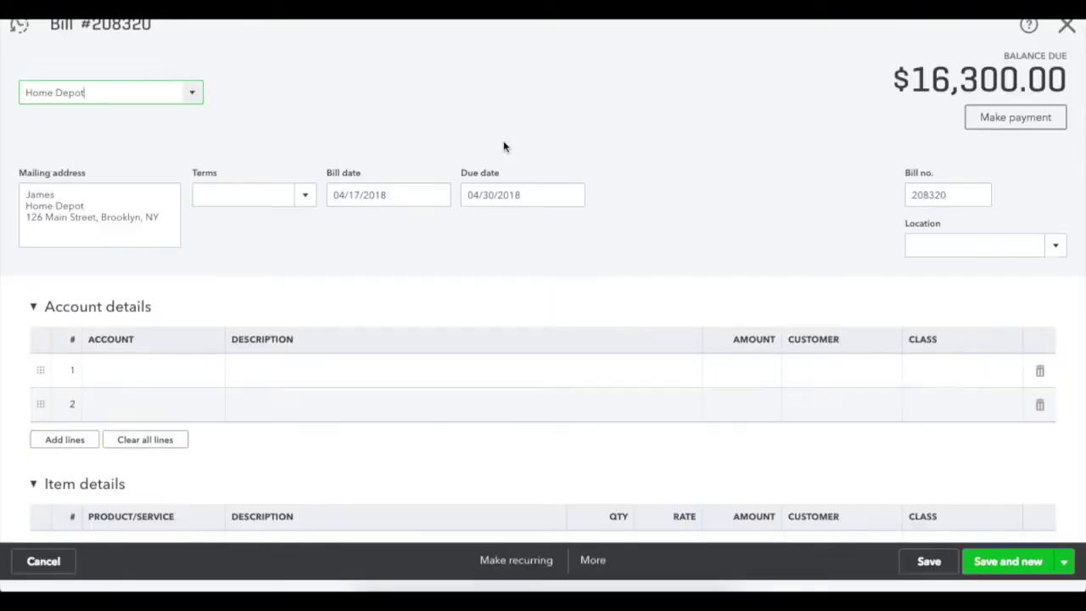
scroll(503, 146, down, 3)
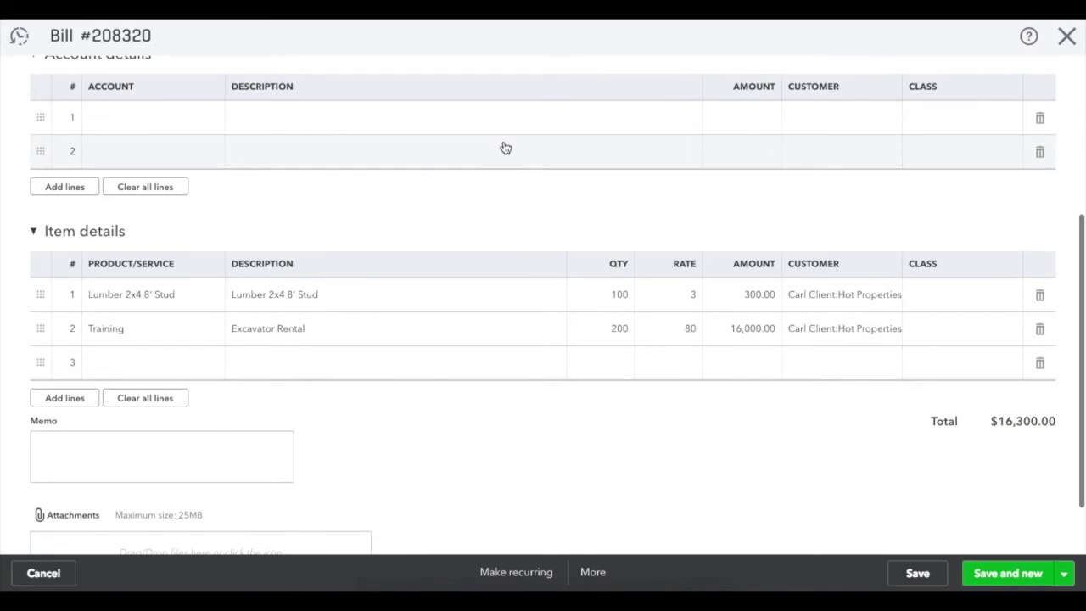
scroll(504, 147, up, 2)
scroll(505, 147, up, 3)
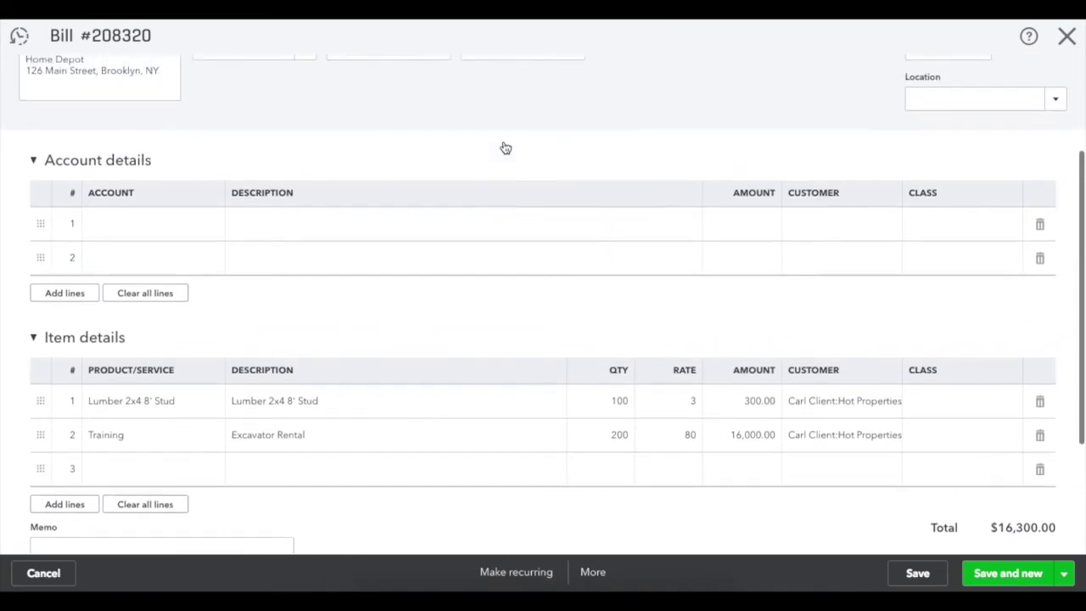
scroll(505, 146, up, 2)
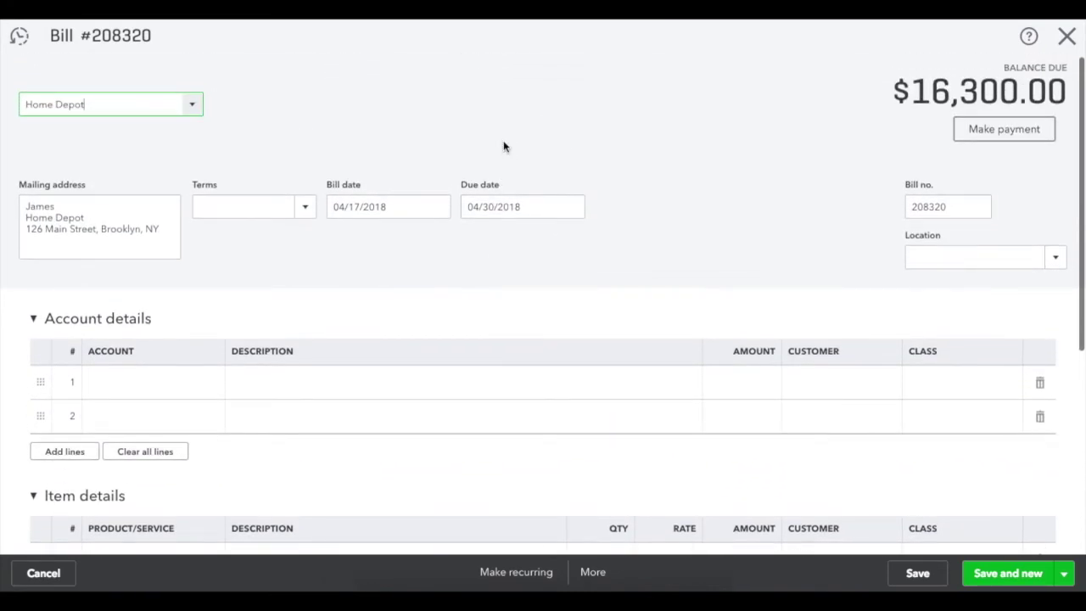
Record the full $16,300.00 bill payment from Citi Card in QuickBooks, and sync the latest QuickBooks data back in Knowify.
click(971, 128)
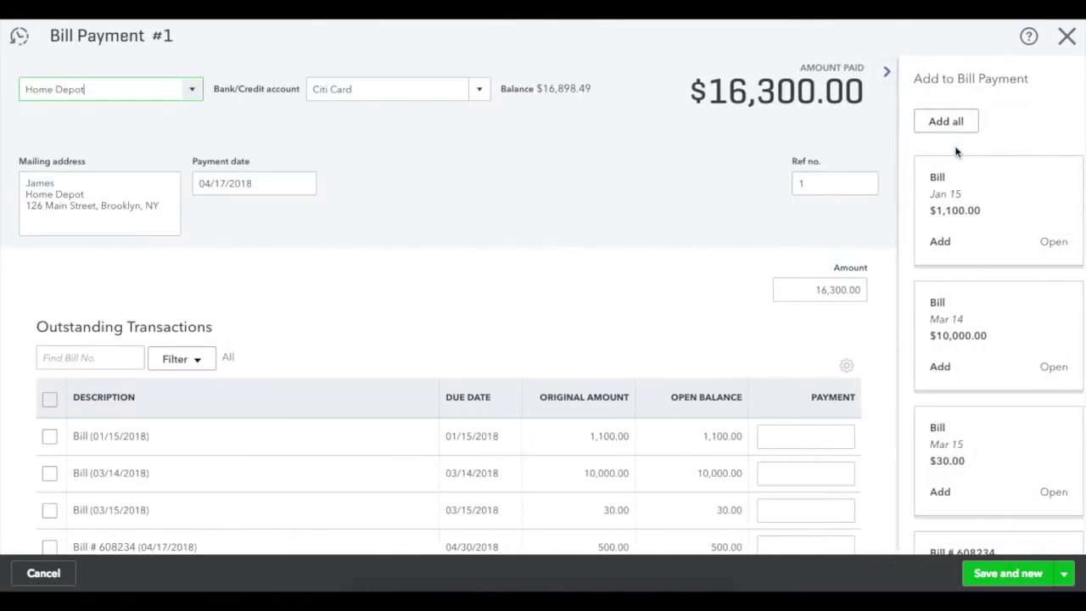
click(983, 574)
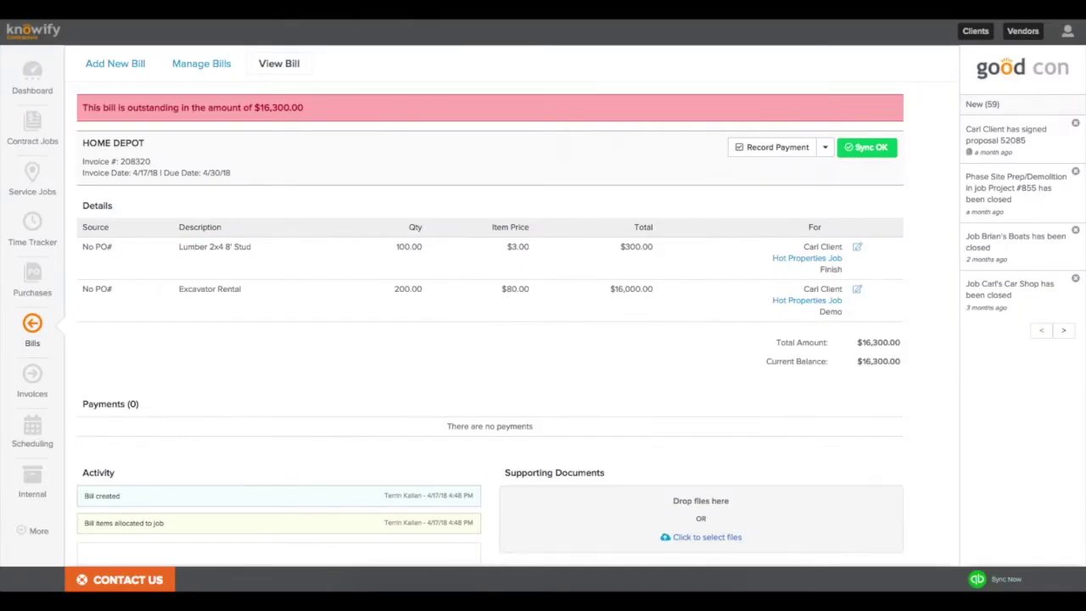
click(1016, 585)
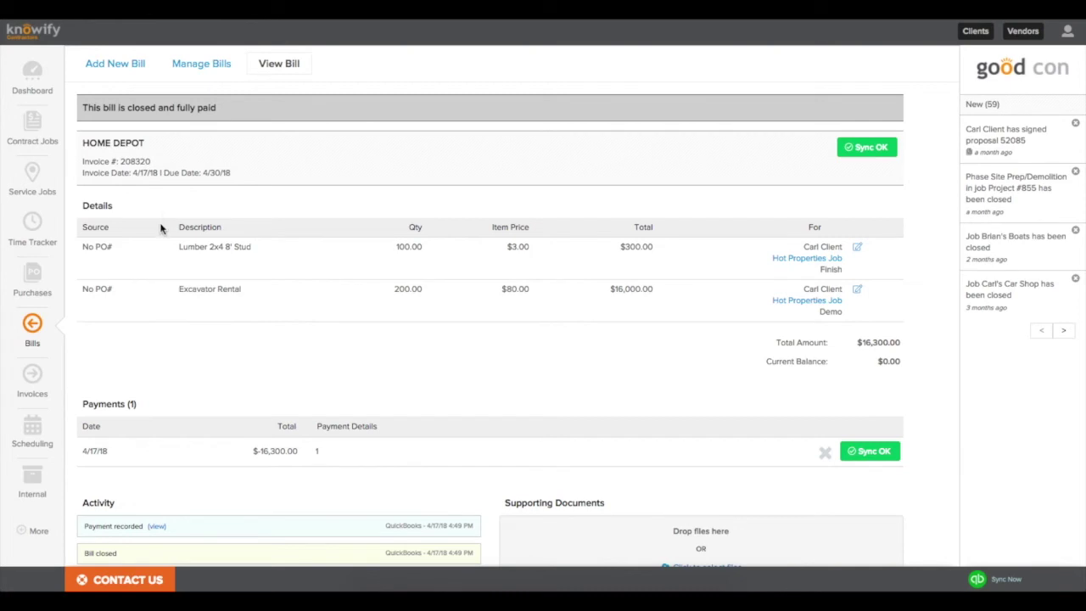
Start a new purchase of type Expense (paid with cash or debit card), with Home Depot as the vendor.
click(40, 292)
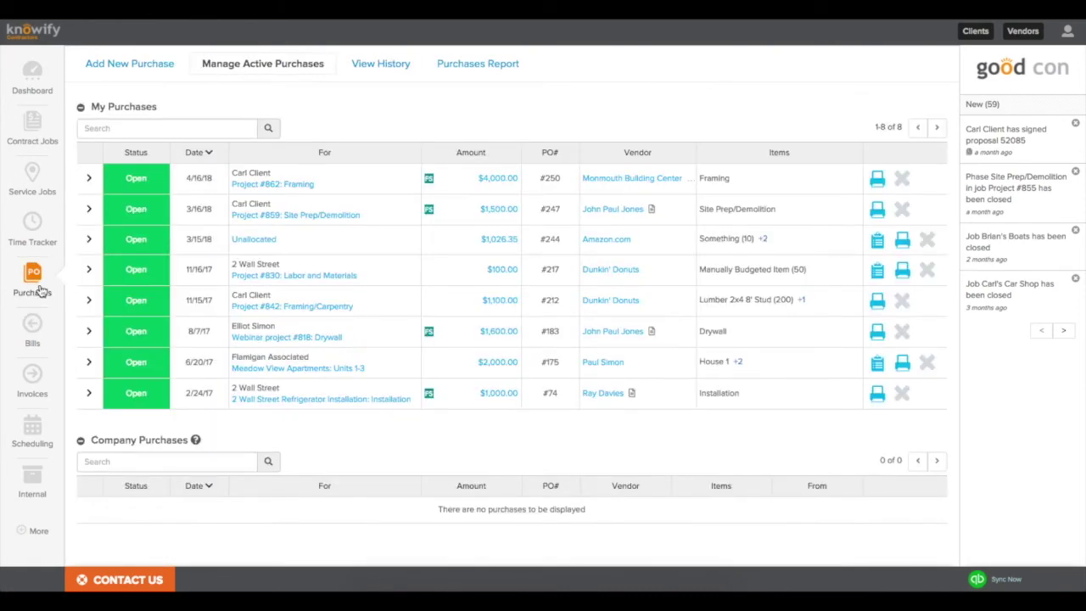
click(107, 64)
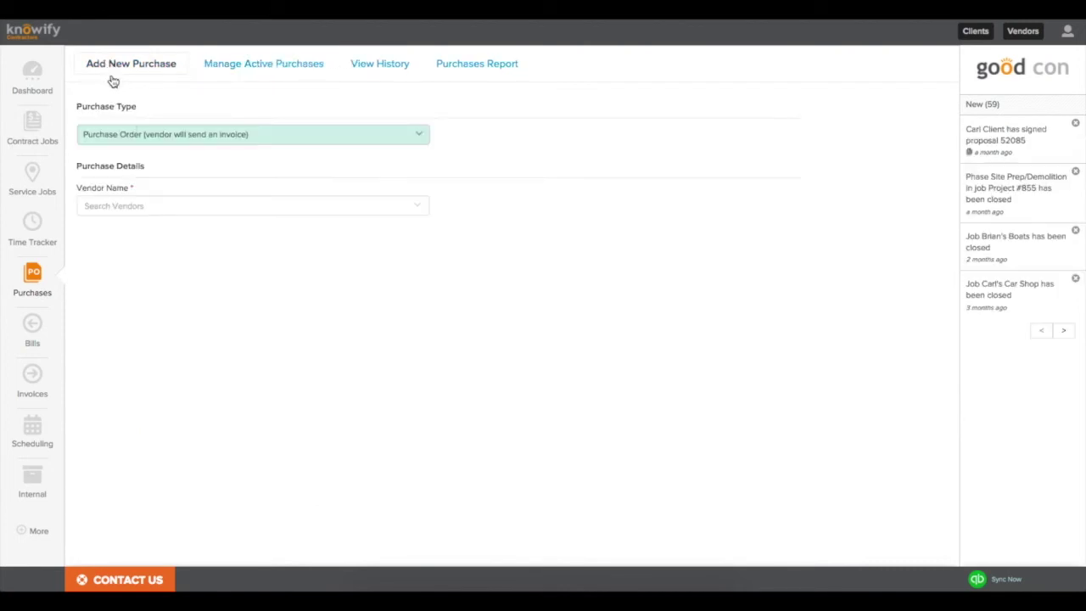
click(131, 132)
click(138, 143)
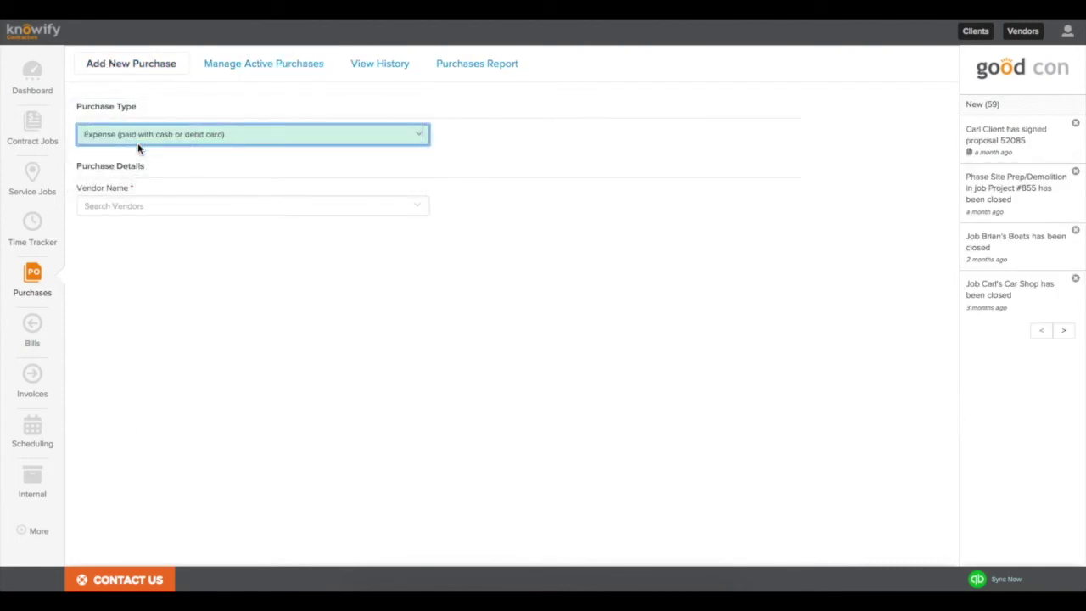
click(138, 206)
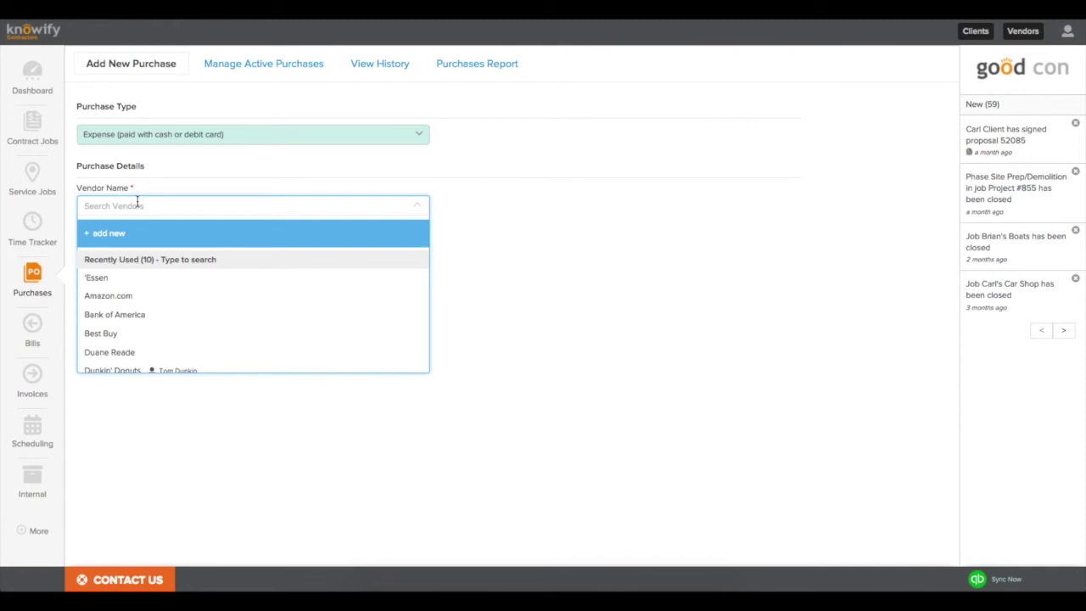
text(home depot)
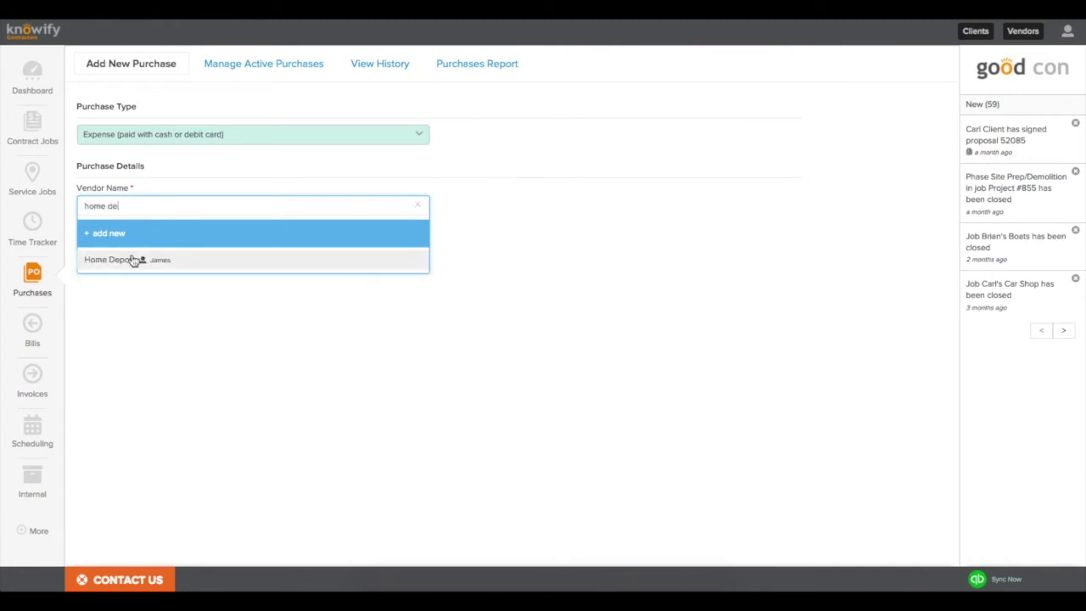
click(133, 259)
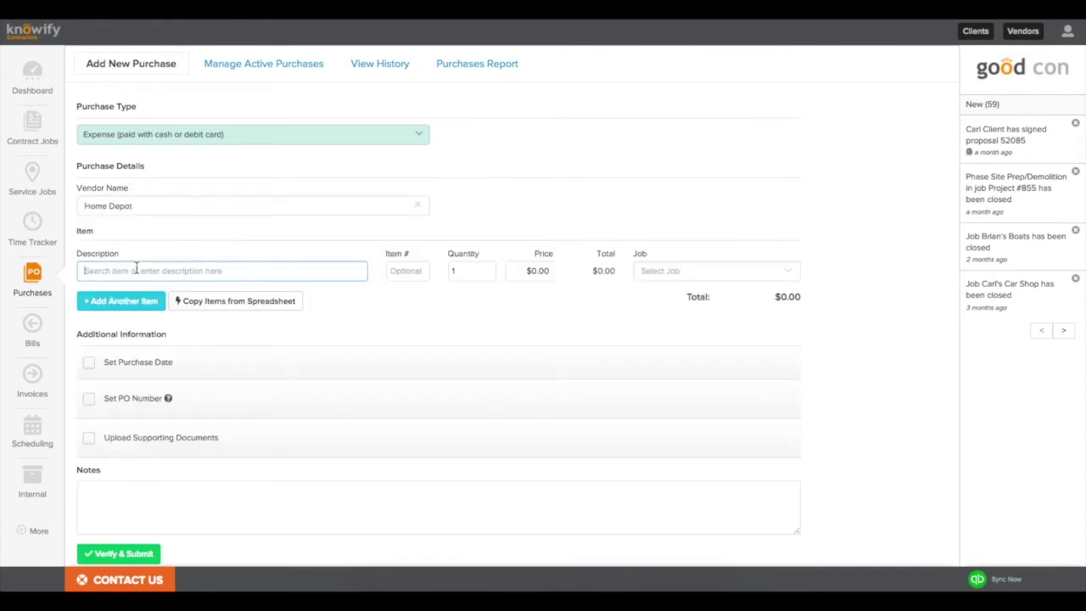
Enter one Hammer at $25.00 as the purchase item and assign it to the Shop Time phase of the Shop Time job.
text(Hammer)
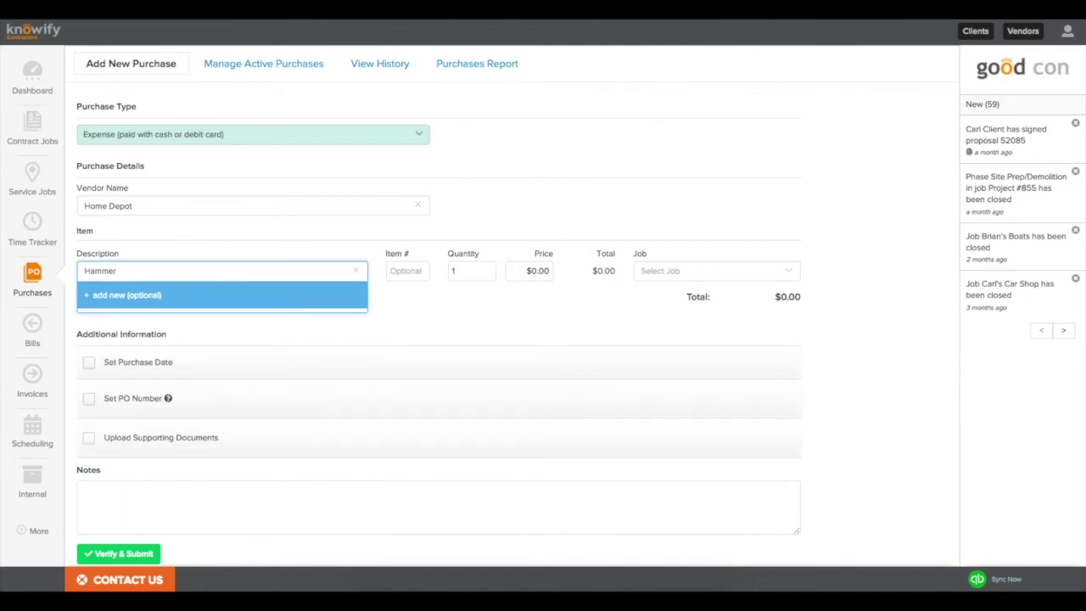
click(519, 269)
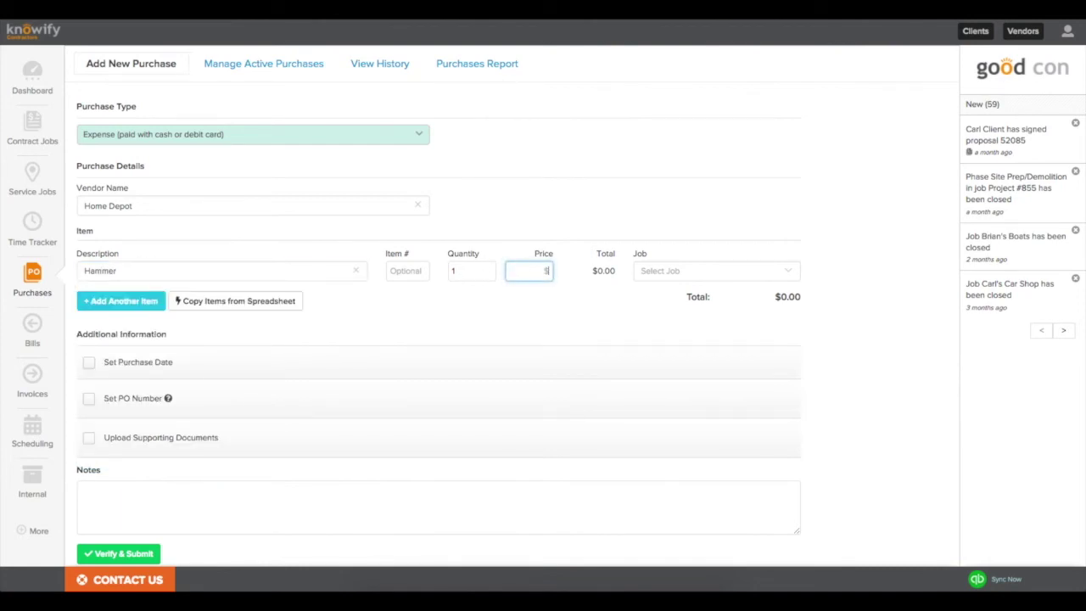
text(25)
click(680, 296)
click(692, 271)
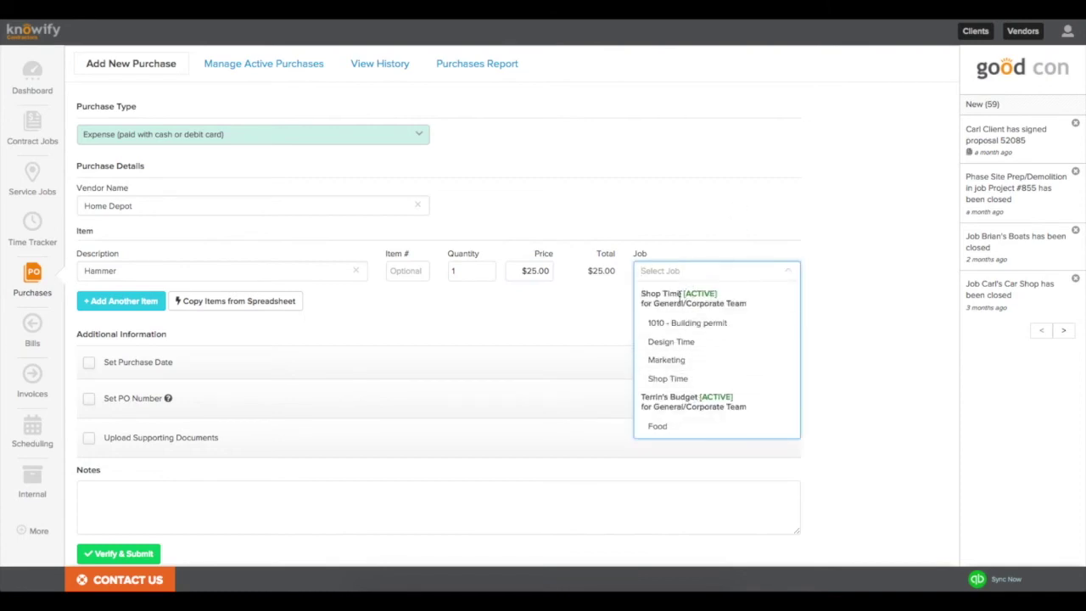
click(679, 378)
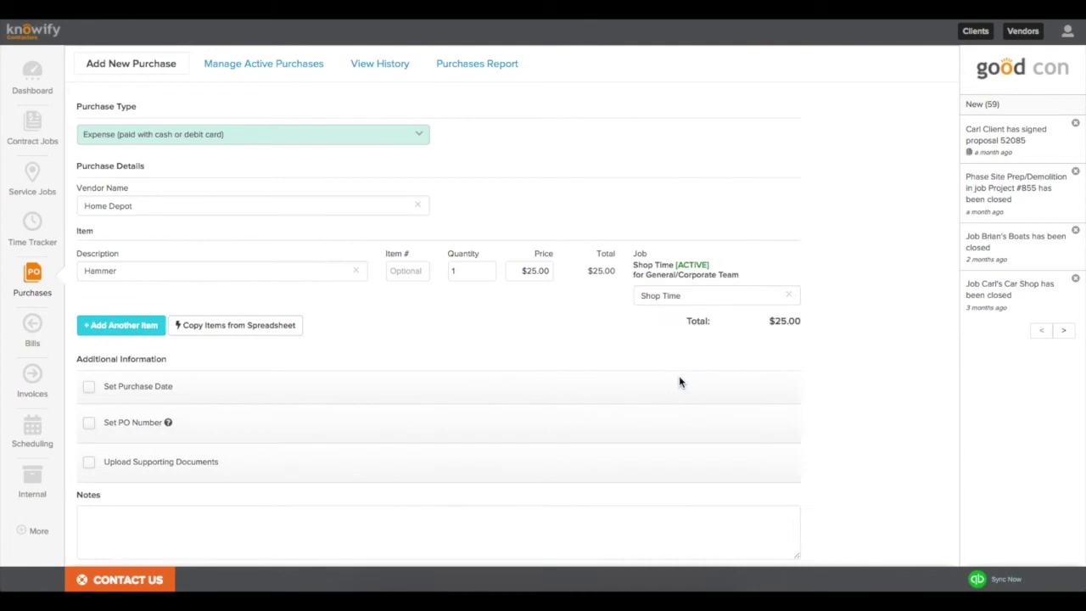
Verify and submit the Home Depot expense, and close the submission confirmation.
scroll(318, 394, down, 1)
click(117, 541)
click(634, 166)
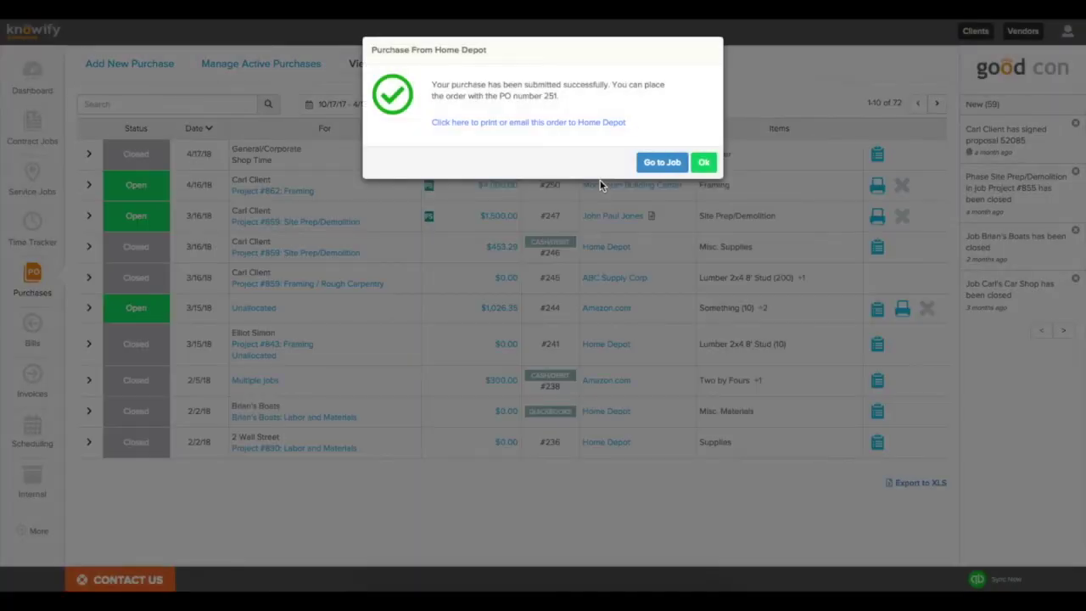
click(703, 164)
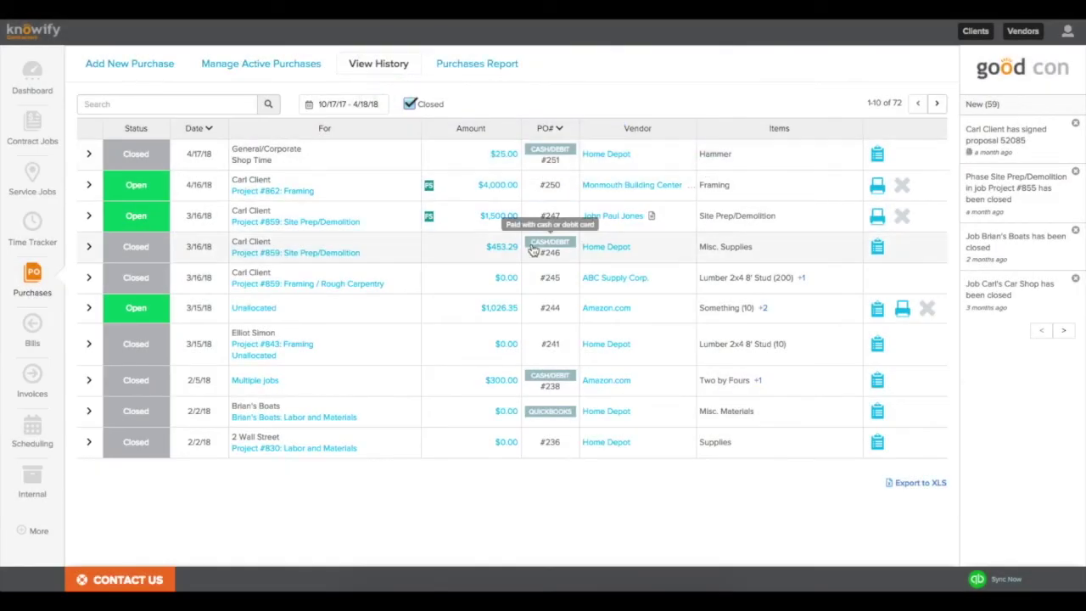
Go to Knowify's QuickBooks section and open the $25.00 Home Depot expense in QuickBooks.
click(35, 529)
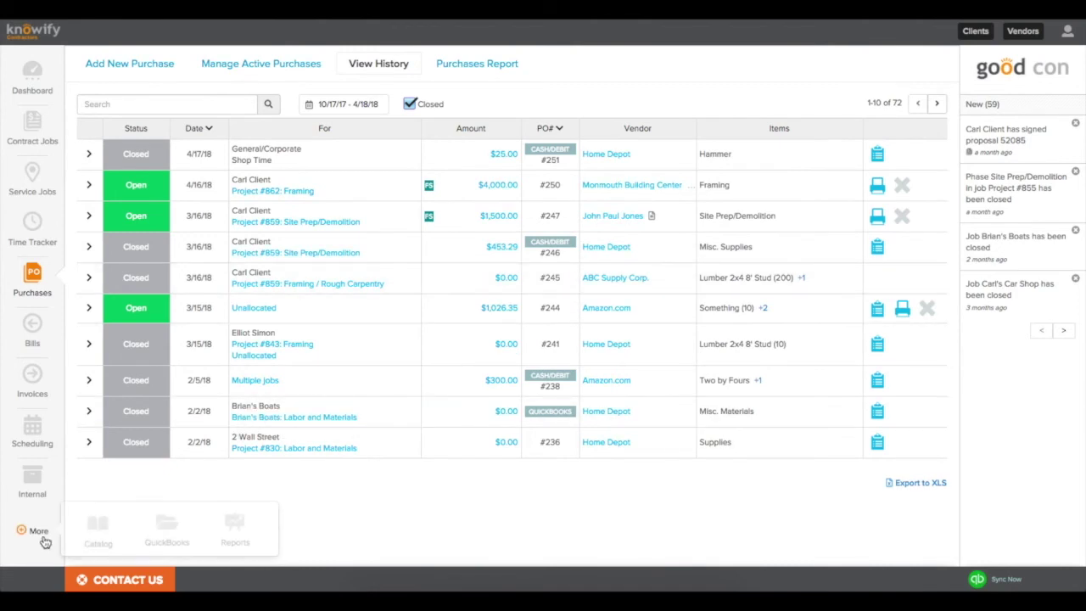
click(161, 533)
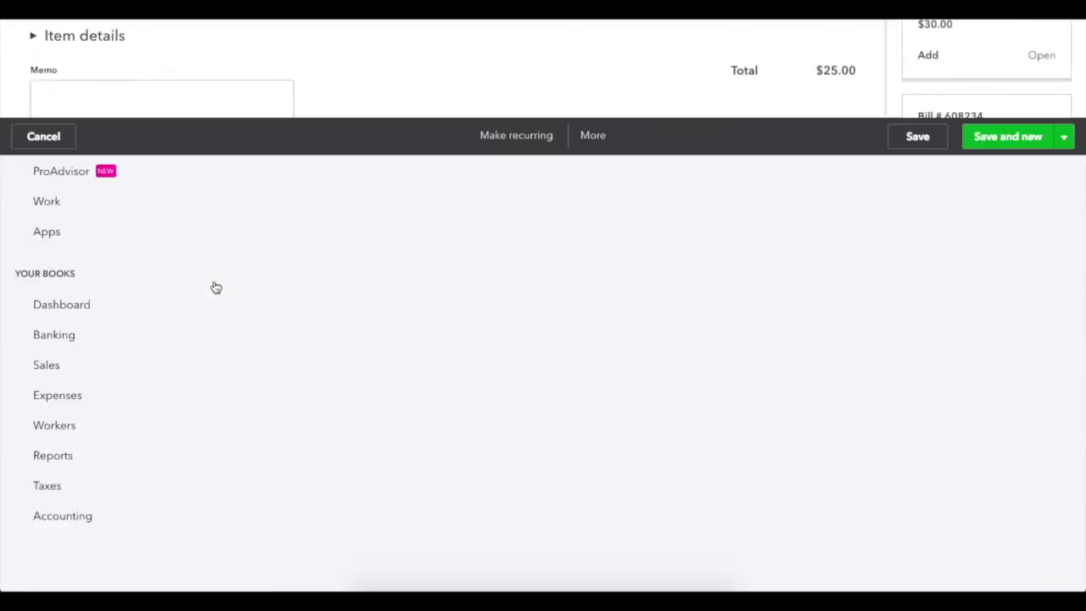
Leave the expense for QuickBooks' expense list, and switch to Knowify to open the employee's time entry sheet for Apr 15 to Apr 21.
click(74, 400)
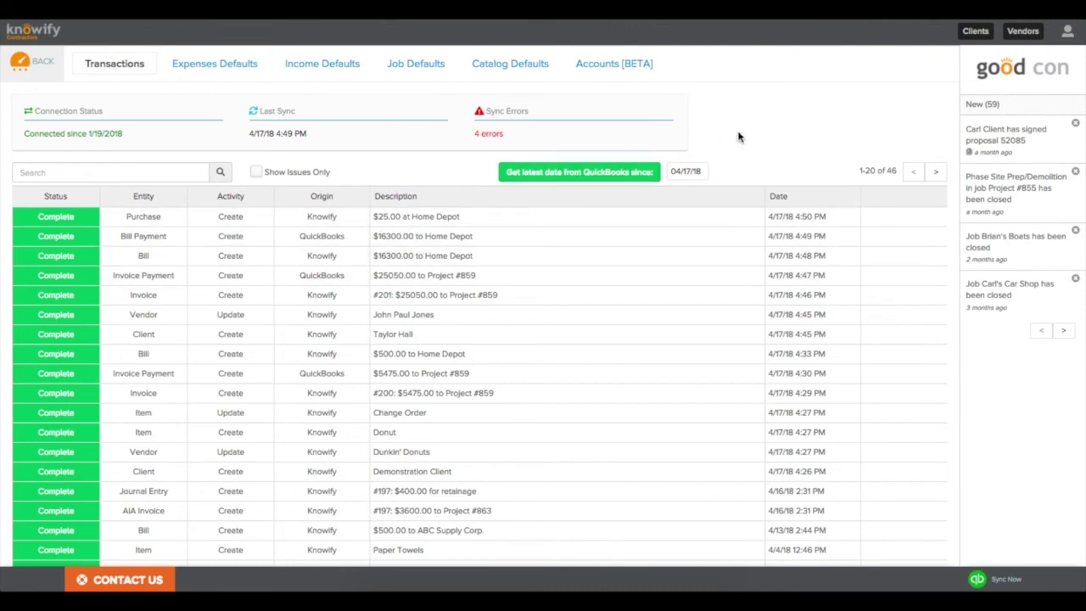
click(20, 62)
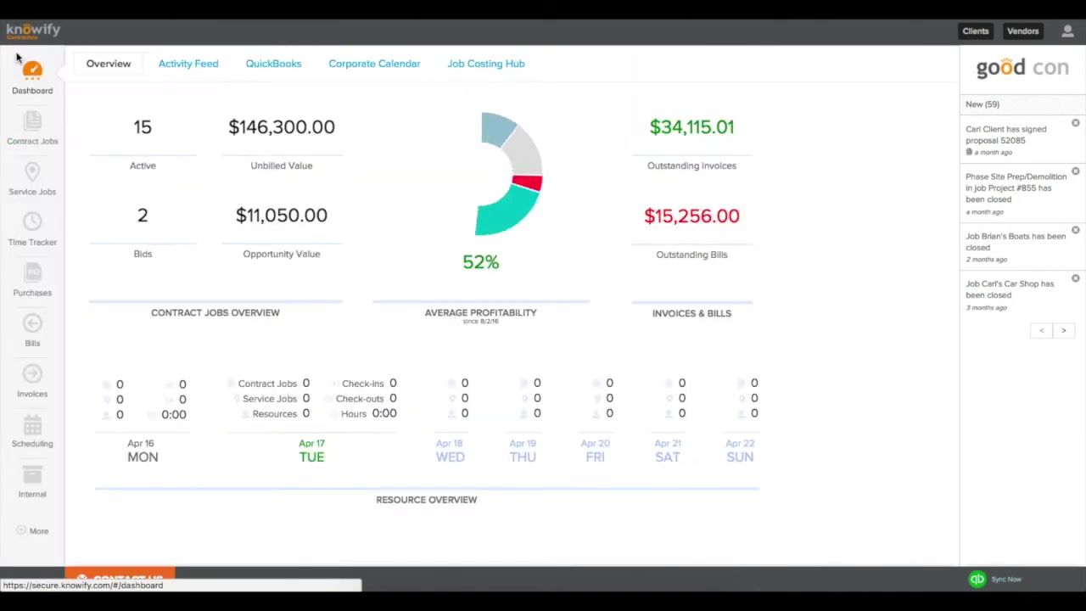
click(30, 226)
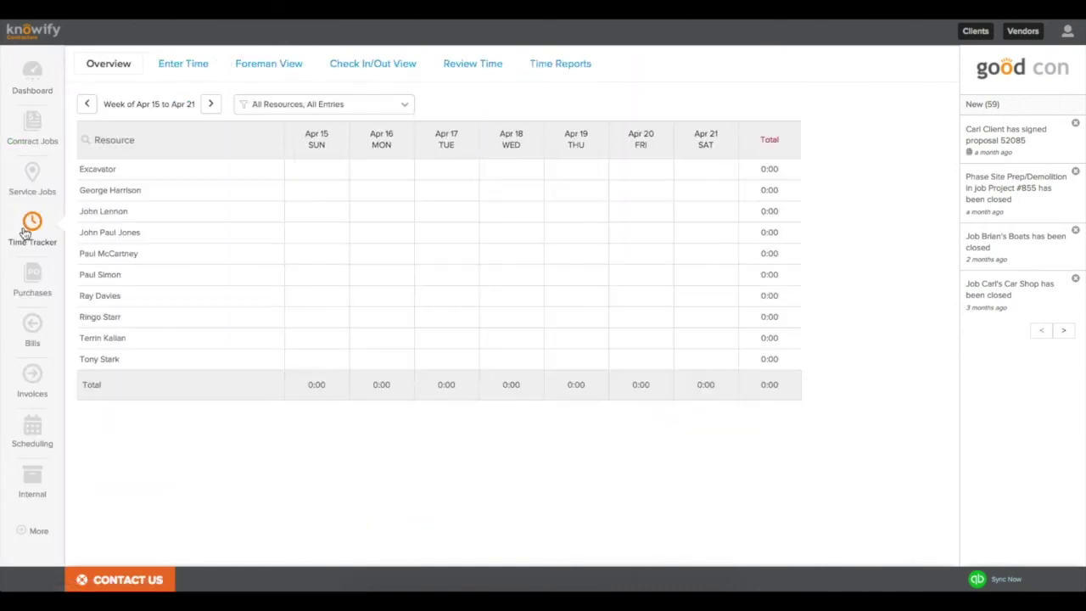
click(183, 64)
click(266, 107)
click(271, 173)
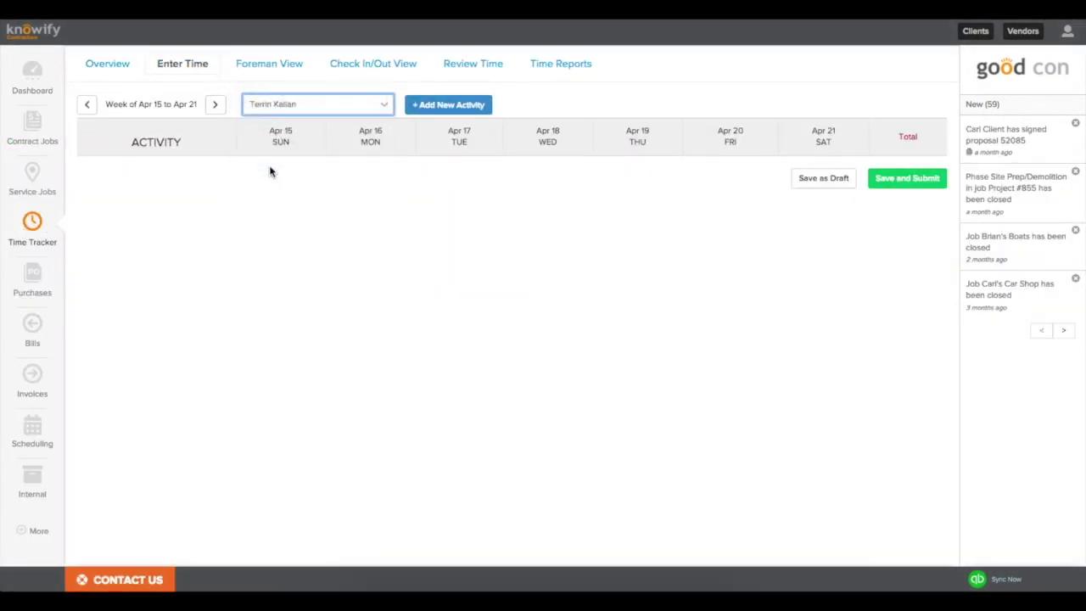
Add the Rough in phase of the Hot Properties Job as an activity and log 8 billable hours on Apr 17.
click(456, 106)
click(461, 93)
scroll(456, 176, down, 5)
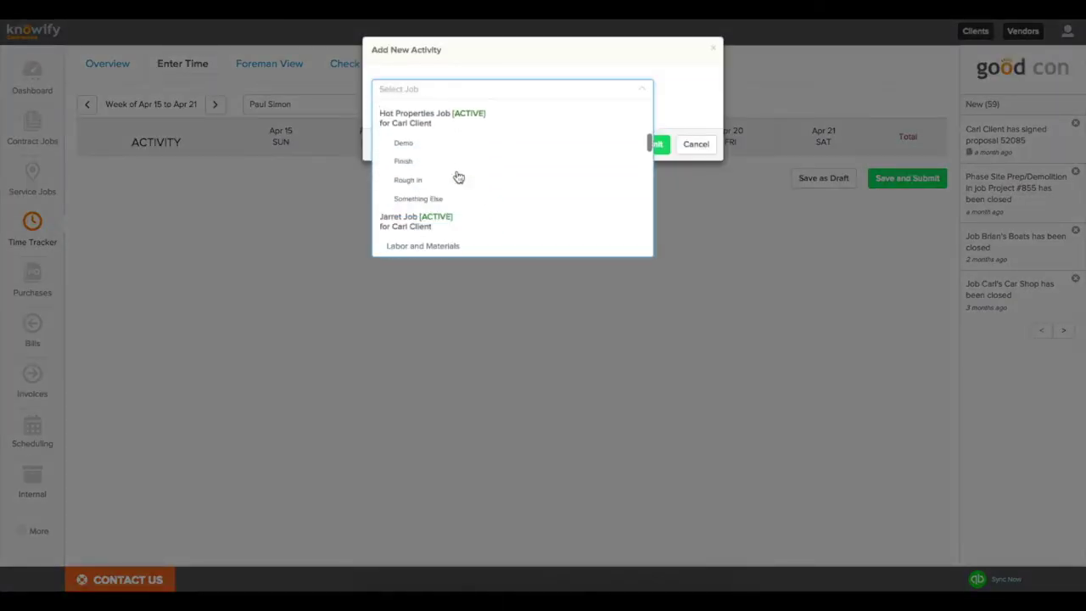
click(457, 178)
click(650, 167)
click(426, 178)
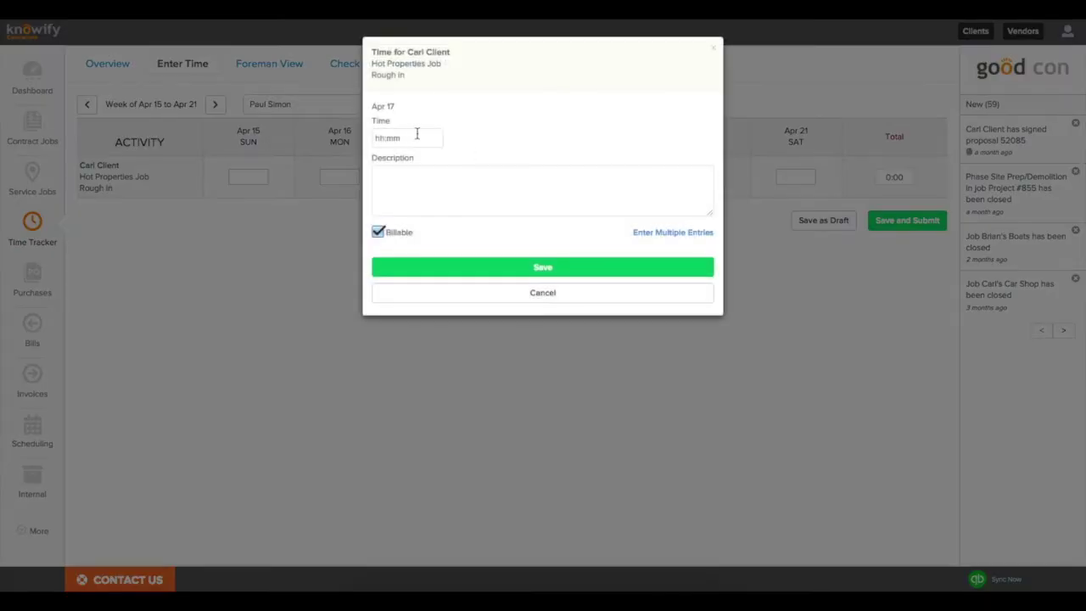
text(8)
click(546, 267)
Add the Something Else phase of the Hot Properties Job as an activity and log 8 billable hours on Apr 18.
click(456, 105)
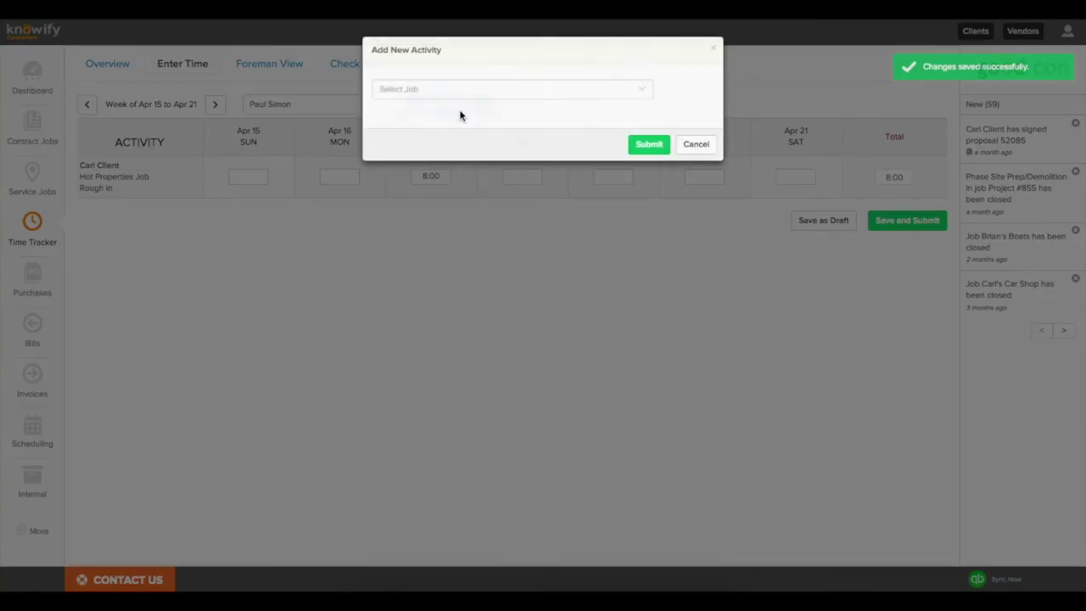
click(449, 90)
text(hot pro)
click(462, 197)
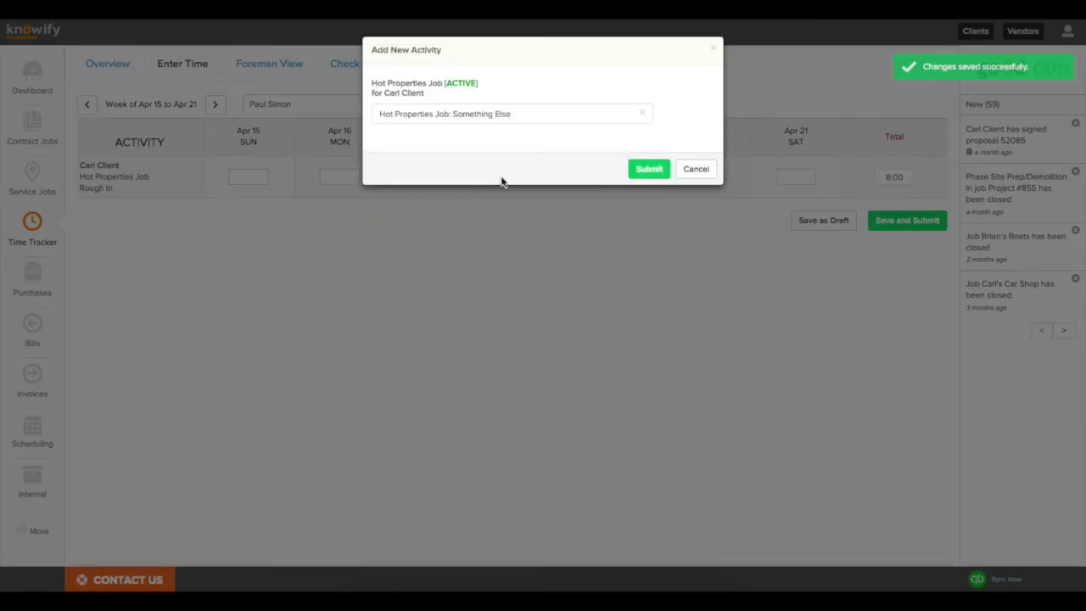
click(649, 169)
click(521, 219)
text(8)
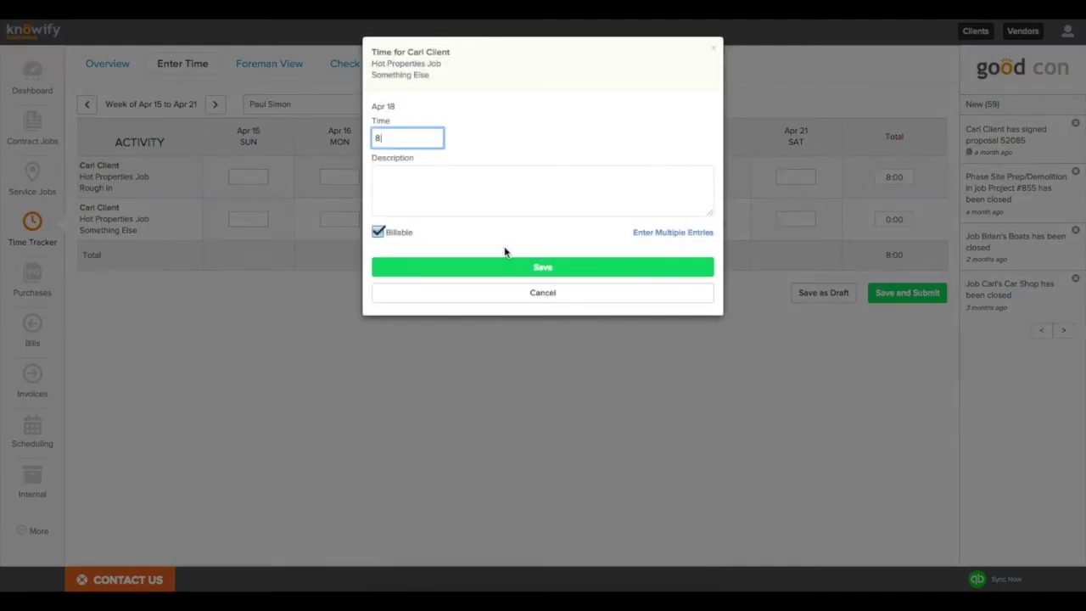
click(526, 266)
Save and submit the timesheet, and approve both submitted Hot Properties Job time entries in the time review.
click(874, 293)
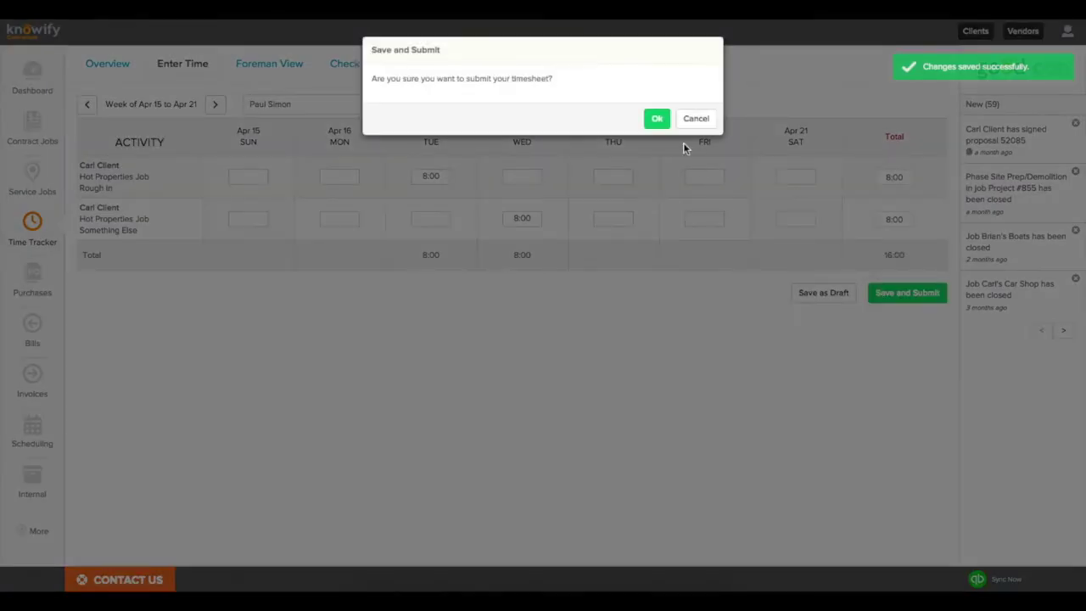
click(657, 128)
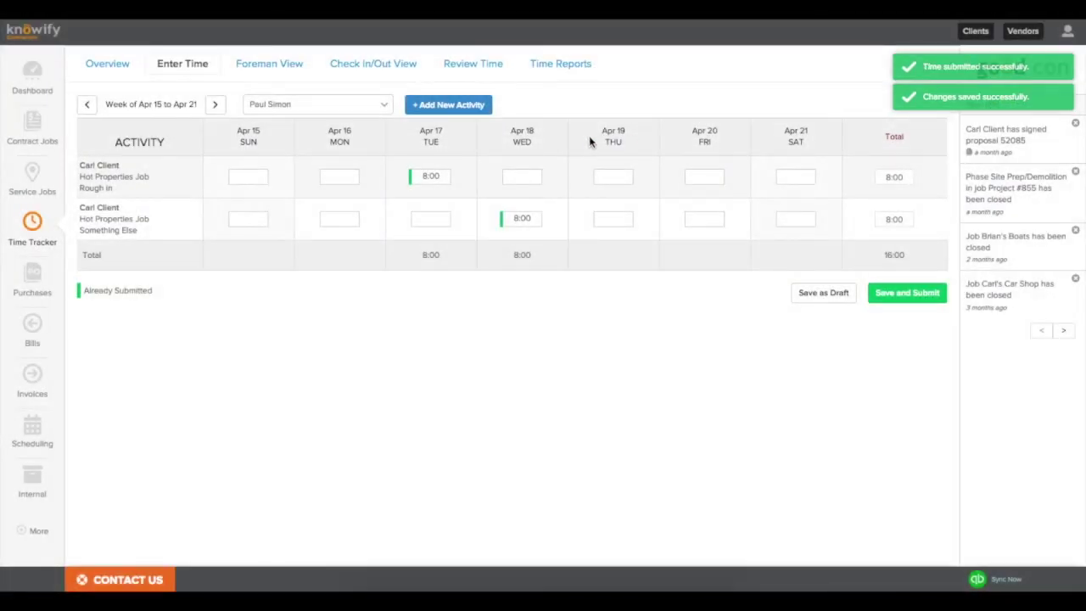
click(468, 77)
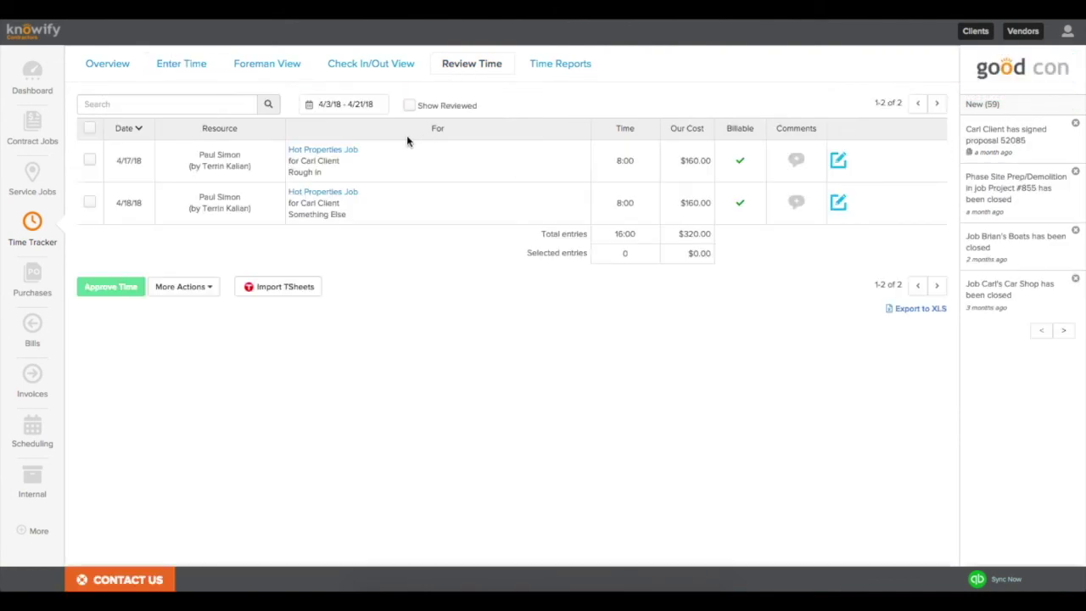
click(91, 161)
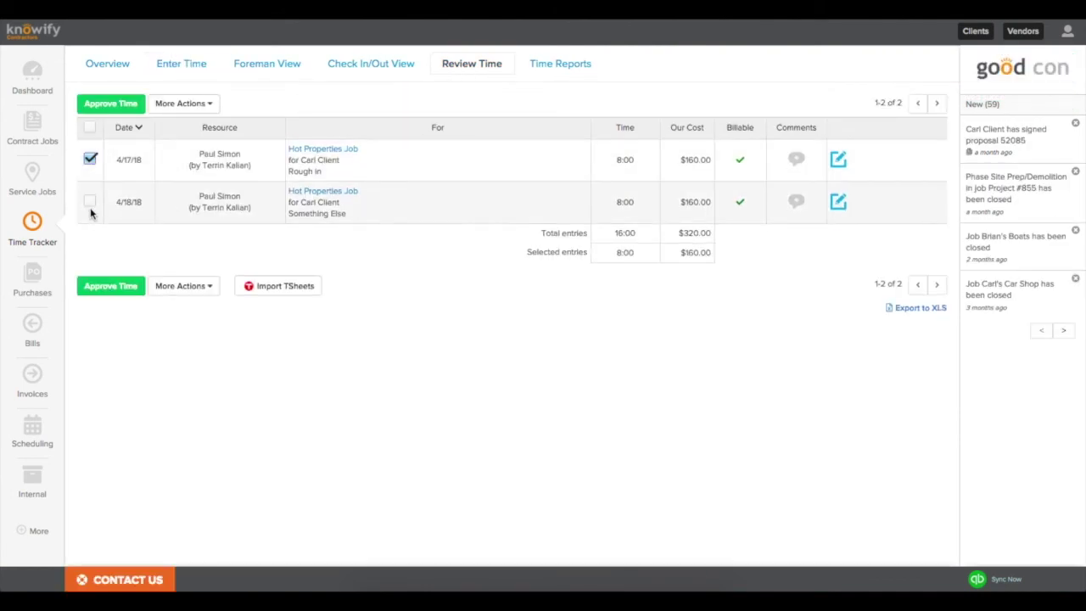
click(90, 204)
click(108, 282)
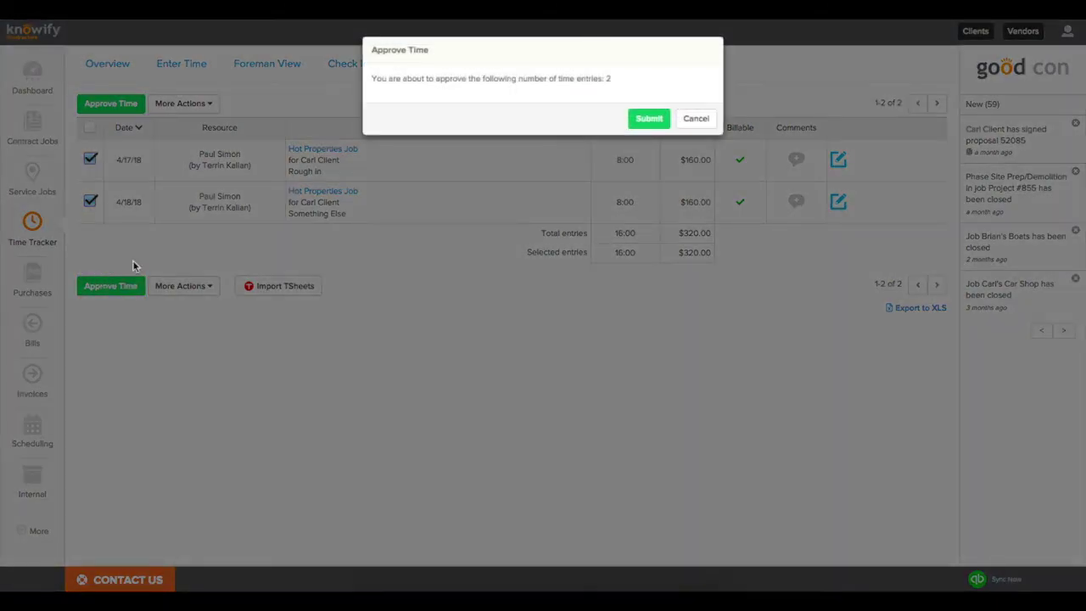
click(647, 118)
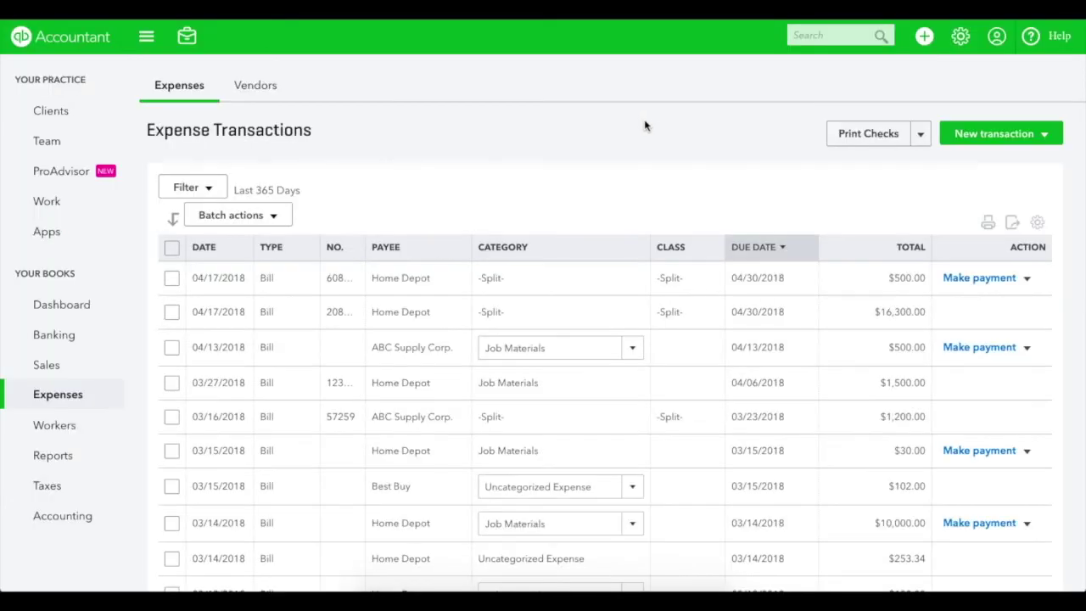
Switch to QuickBooks, open the employee's weekly timesheet for 4/15/2018 to 4/21/2018 and examine the descriptions of the two Hot Properties Job entries.
click(921, 38)
click(718, 192)
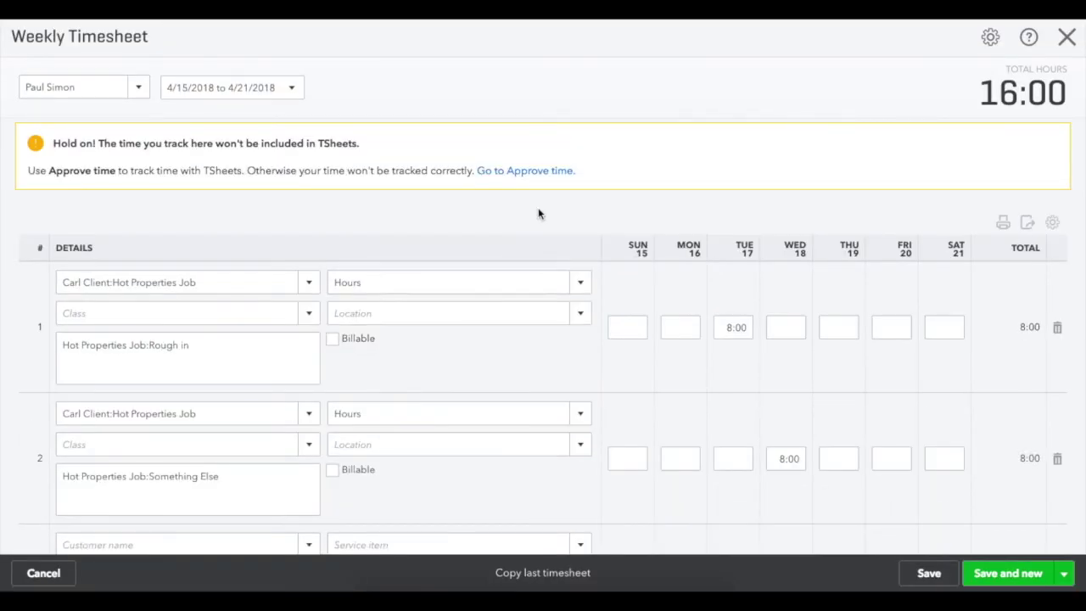
scroll(538, 207, down, 2)
scroll(538, 213, down, 1)
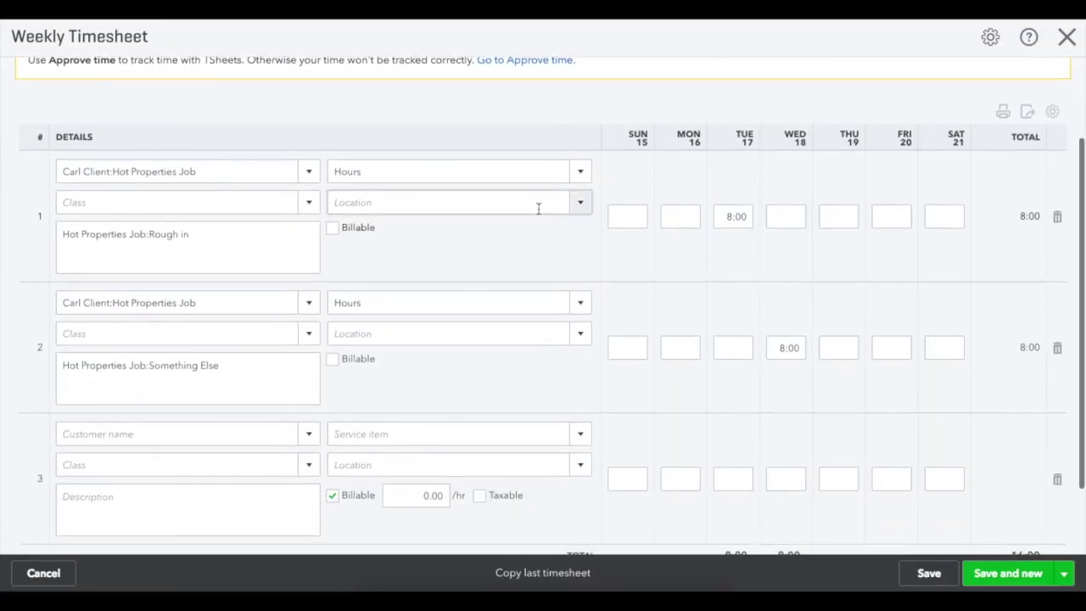
scroll(538, 207, up, 1)
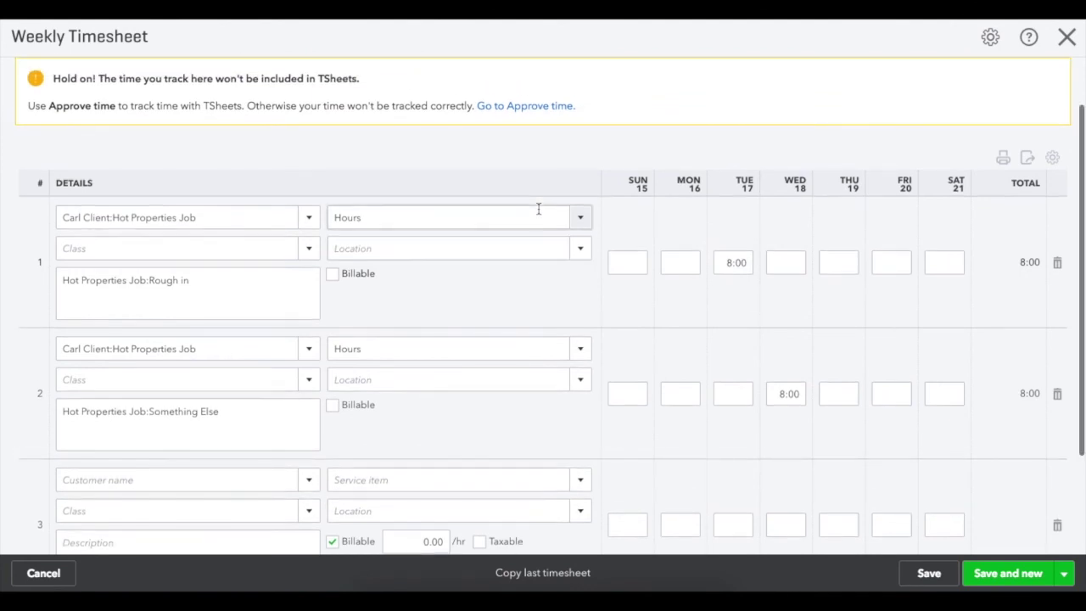
drag(284, 316, 279, 265)
click(279, 296)
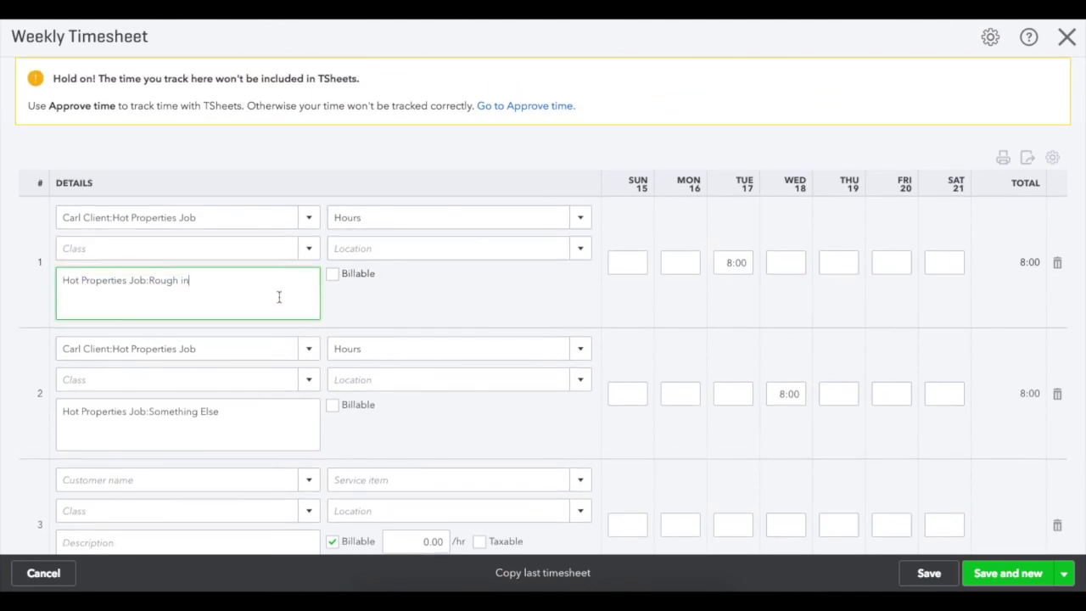
click(279, 416)
click(281, 418)
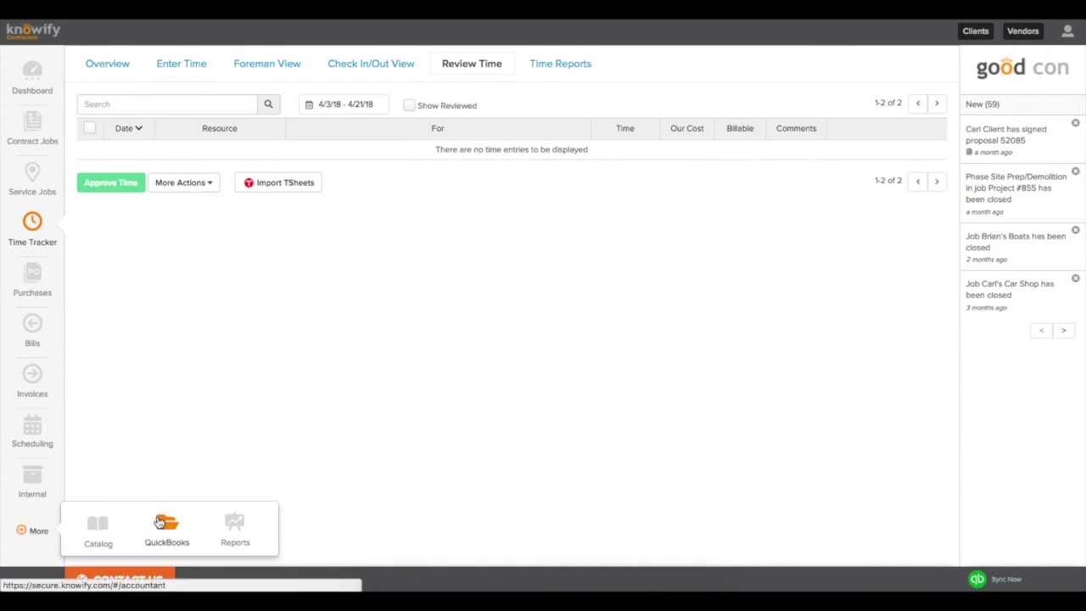
In Knowify's QuickBooks section, review the synced transactions and the expenses, income, job and catalog defaults, ending on the transactions list.
click(160, 521)
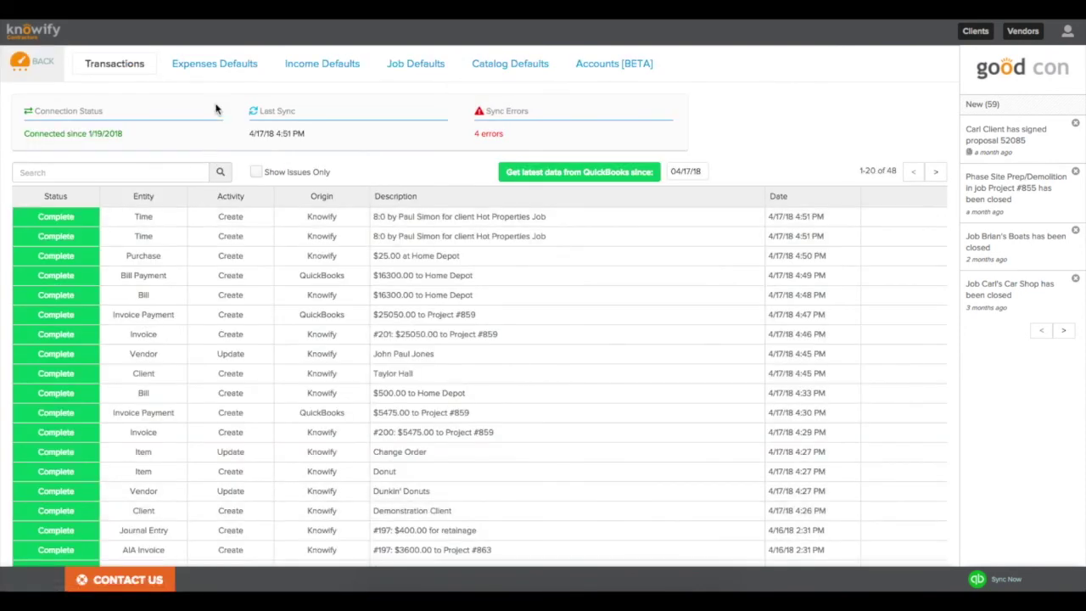
click(214, 65)
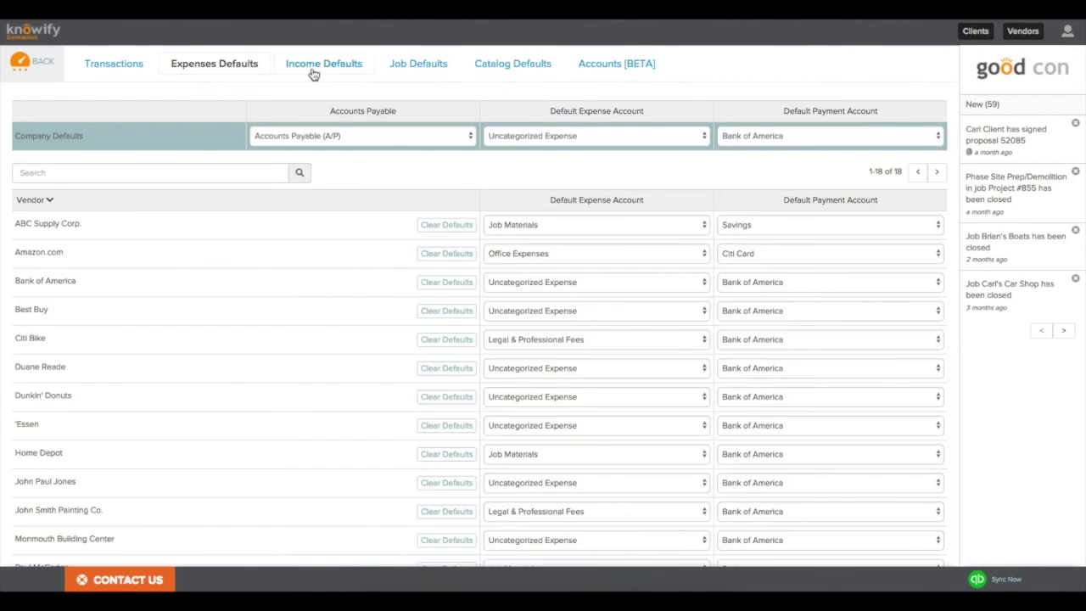
click(314, 75)
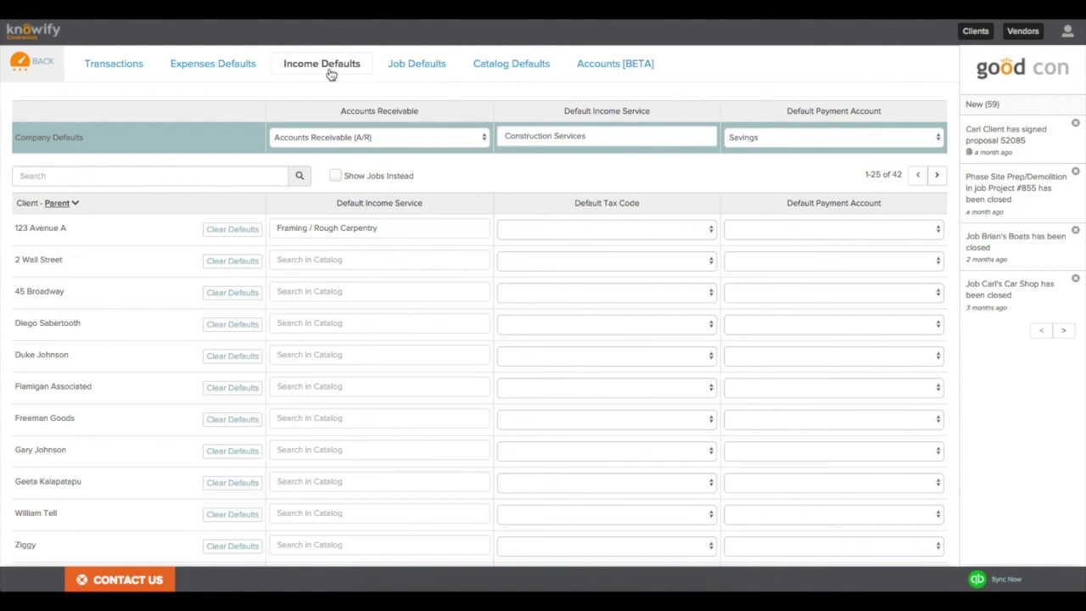
click(411, 72)
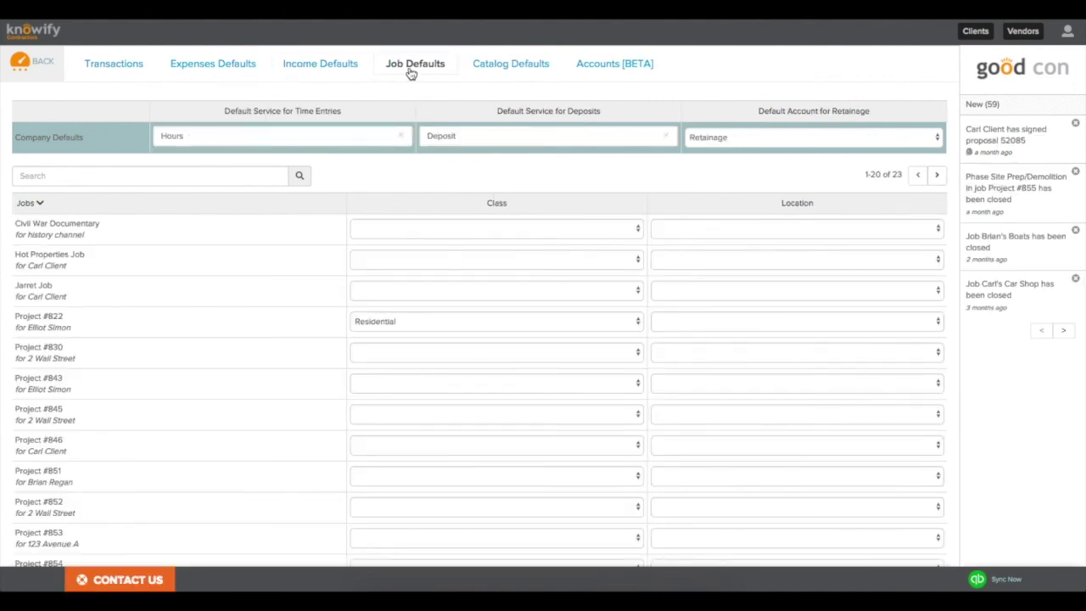
click(526, 67)
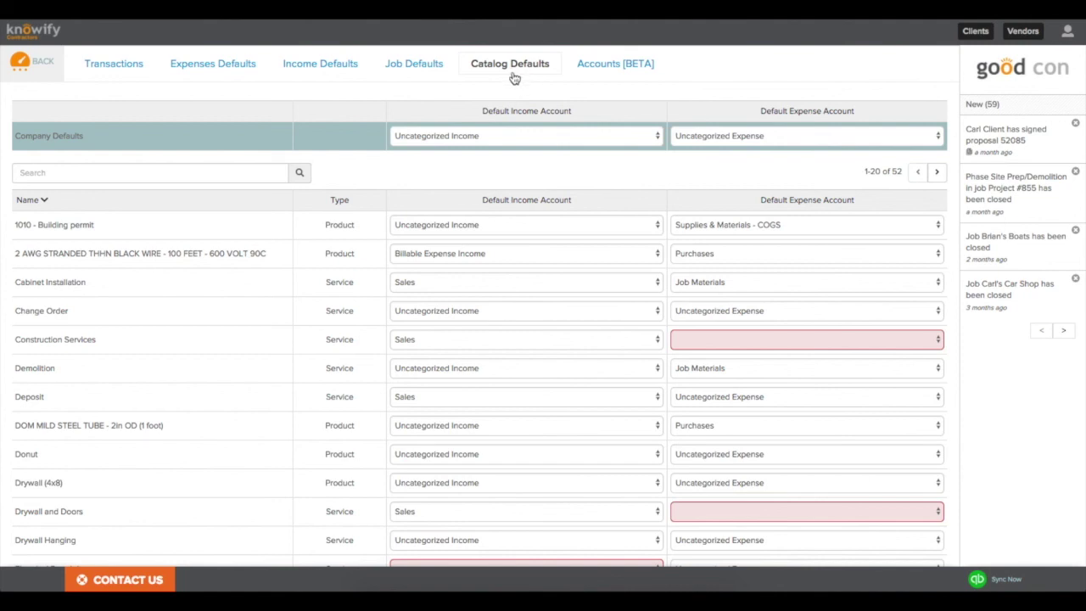
click(114, 73)
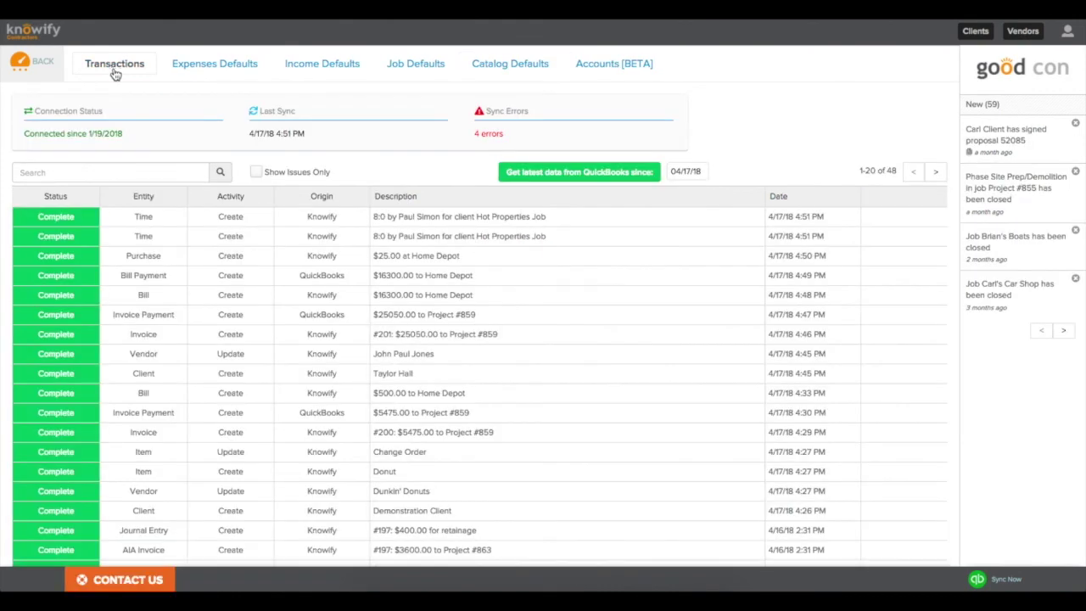